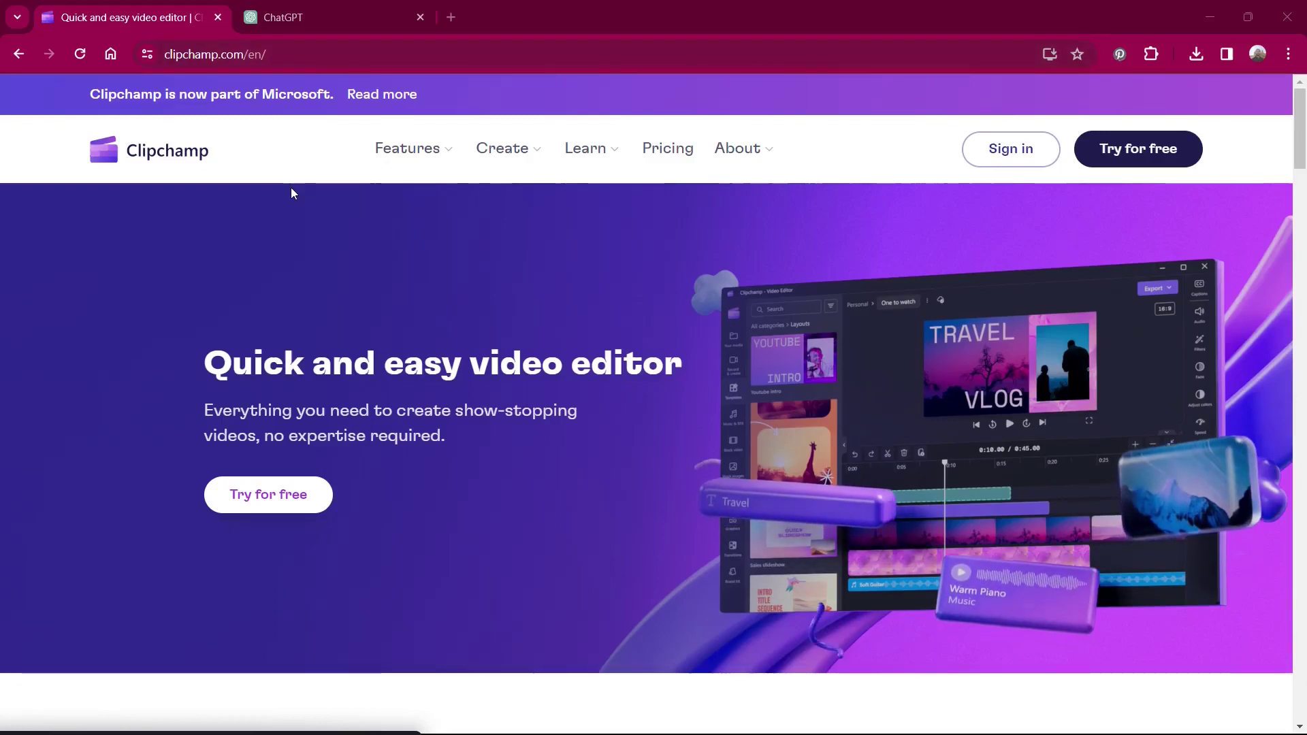
# Sign in to Clipchamp and start a new video from scratch with a text-to-speech clip.
pyautogui.click(1012, 147)
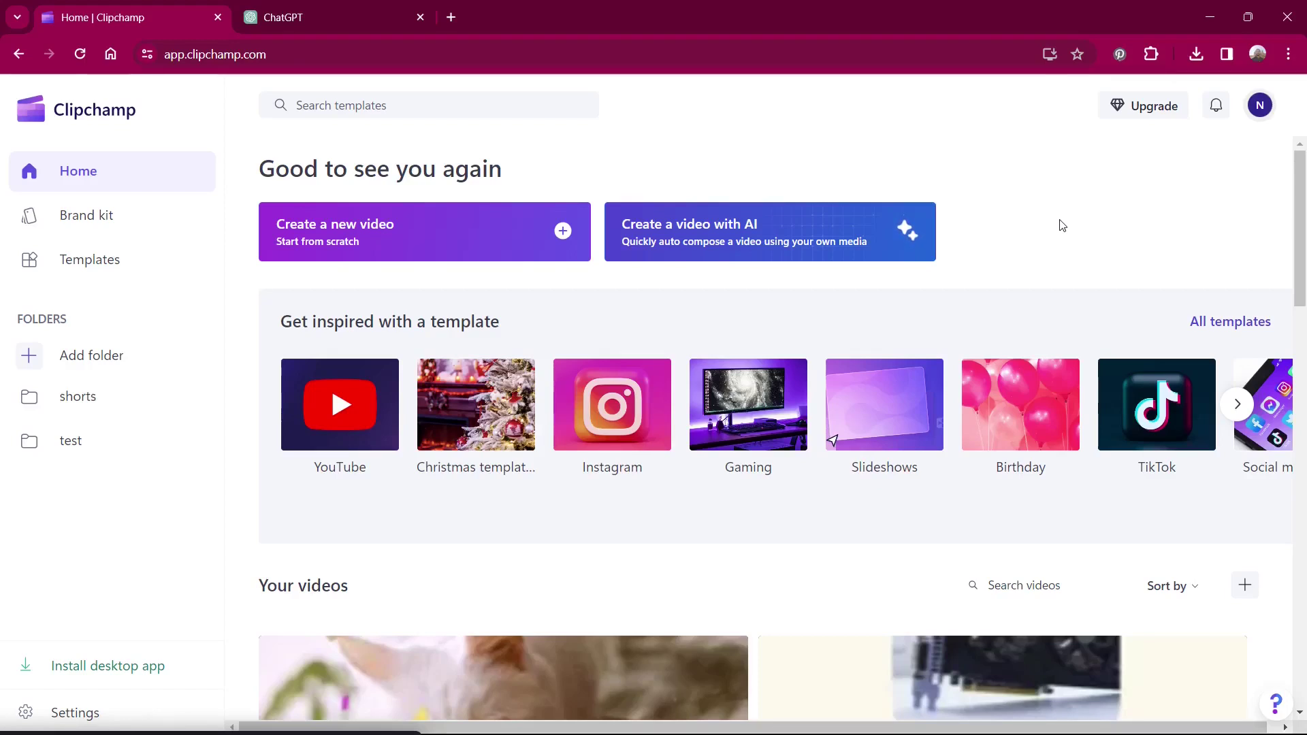
pyautogui.click(373, 232)
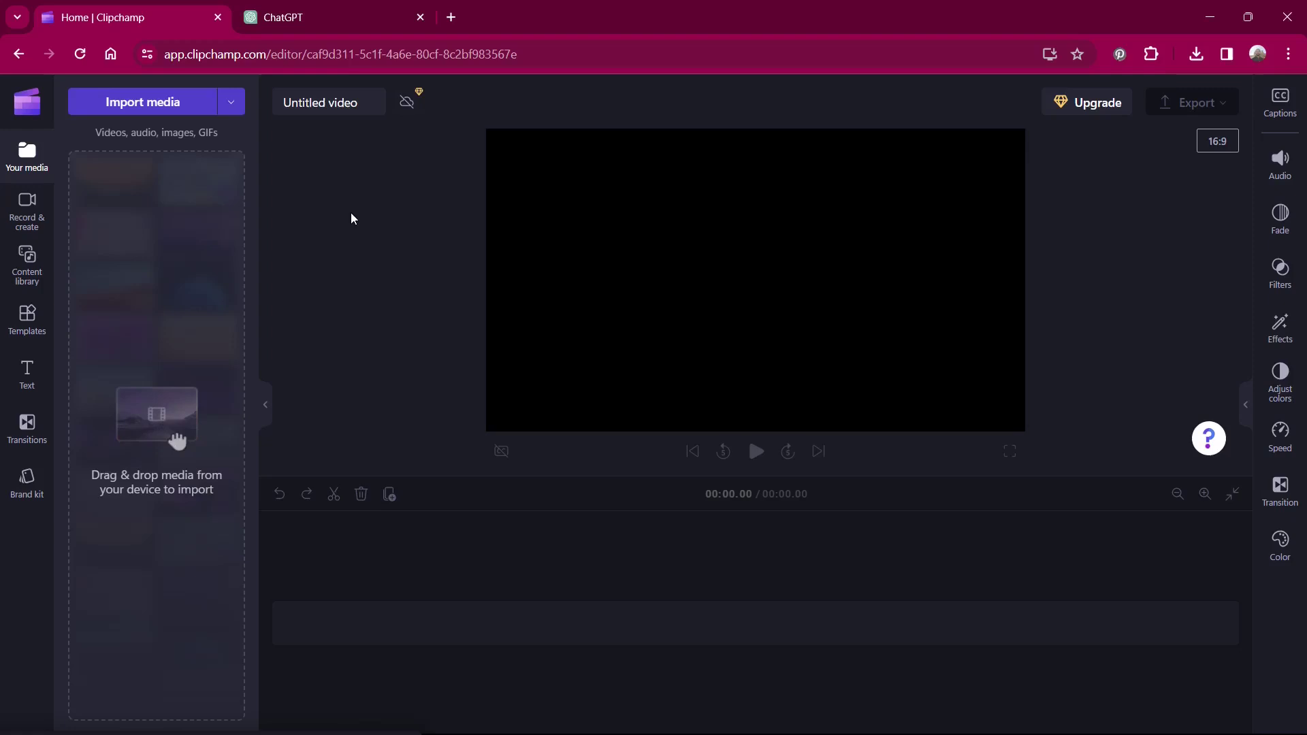
pyautogui.click(34, 206)
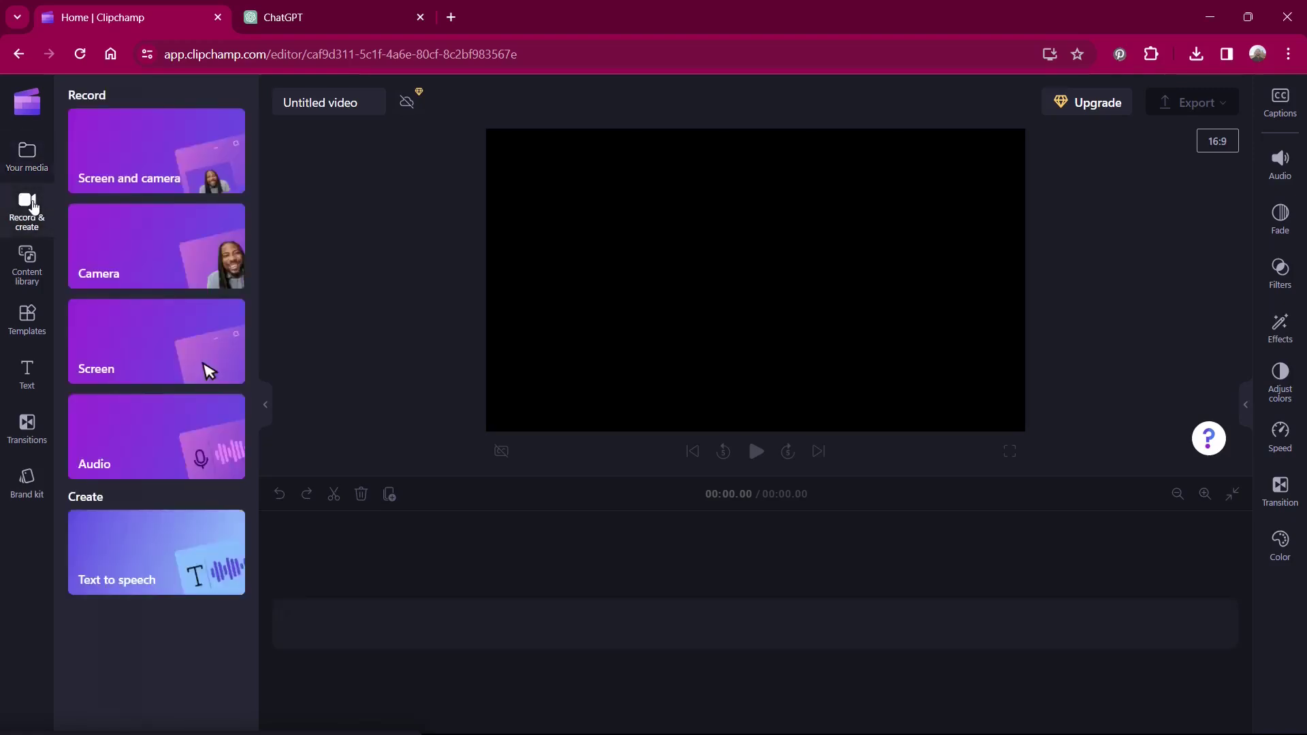
pyautogui.click(166, 558)
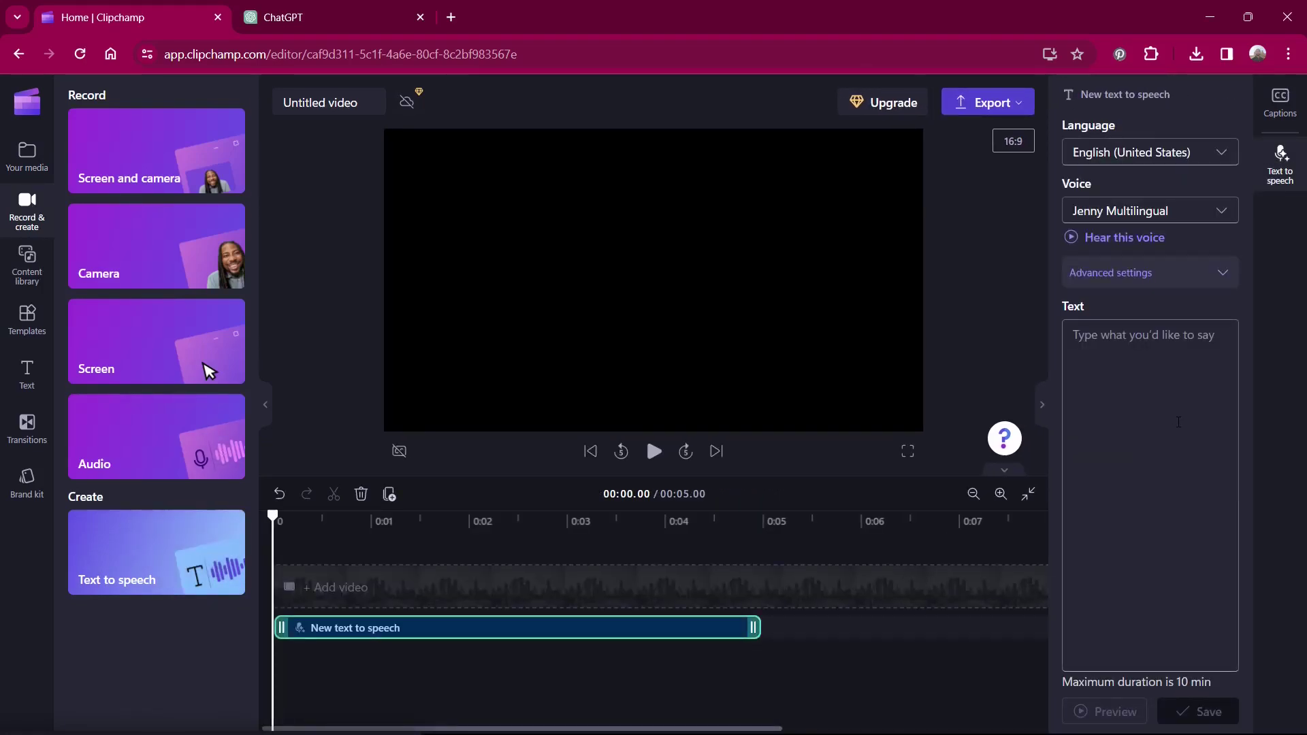
# Set the text-to-speech language to Arabic (Jordan) and the voice to Taim.
pyautogui.click(1206, 157)
pyautogui.scroll(15, 1179, 300)
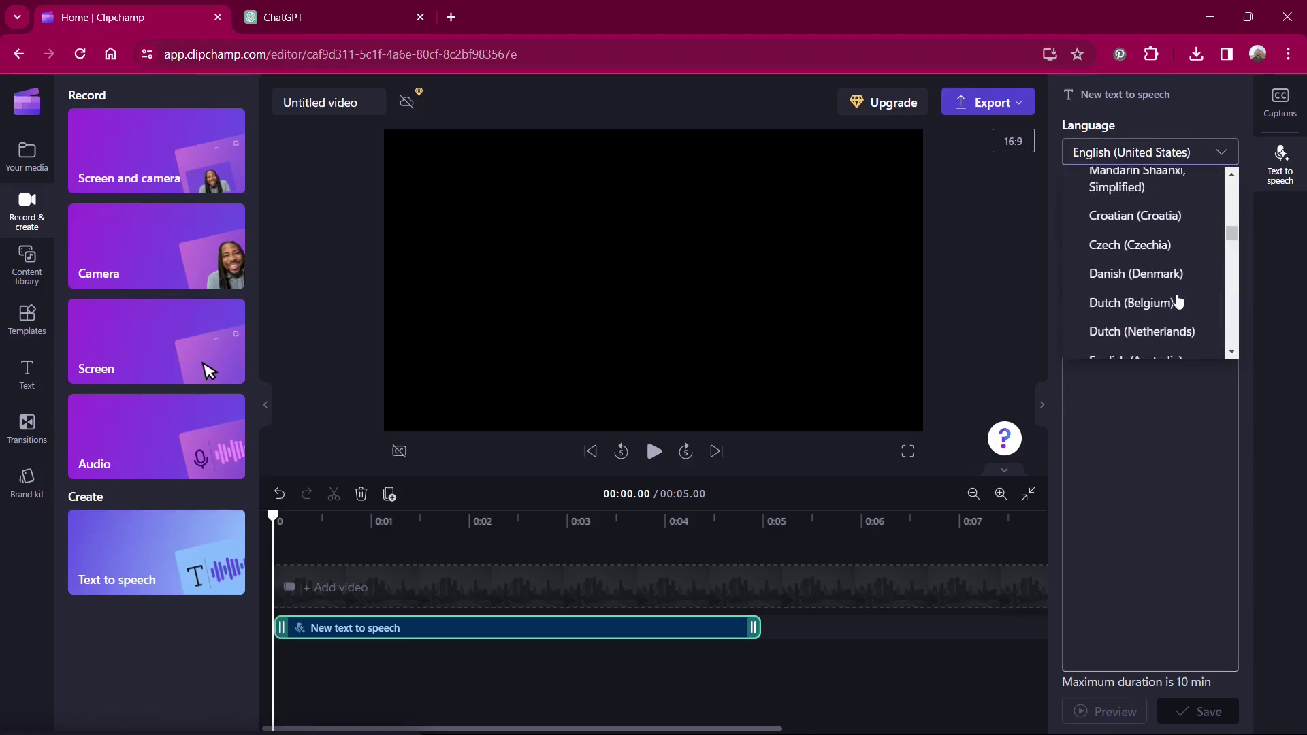
pyautogui.scroll(8, 1179, 301)
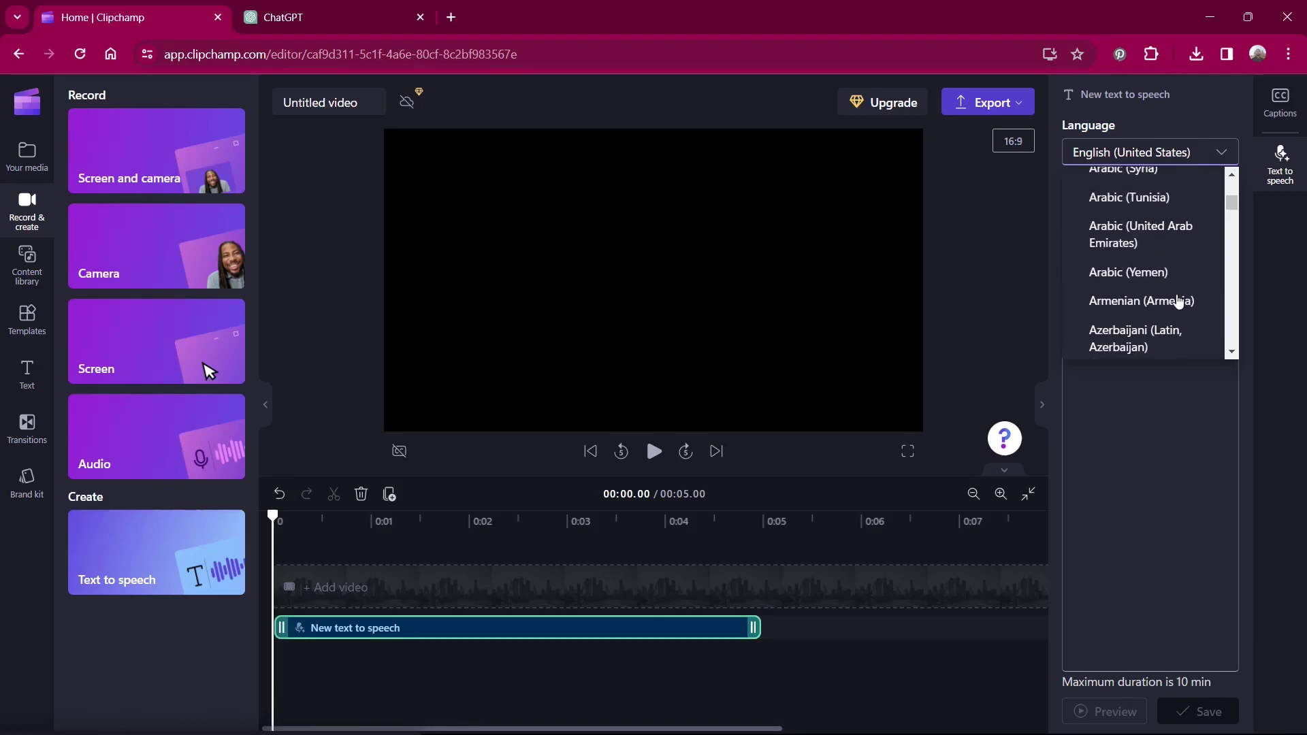
pyautogui.scroll(-1, 1179, 301)
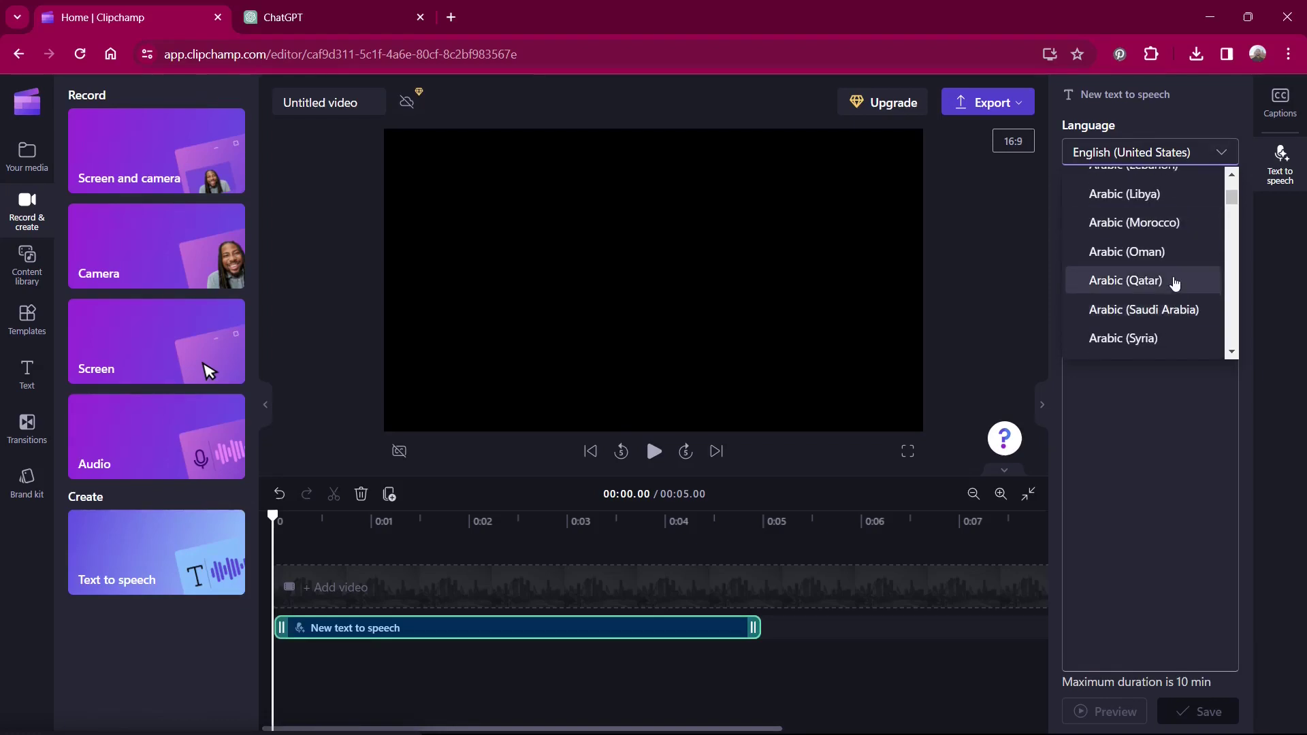
pyautogui.scroll(-1, 1175, 282)
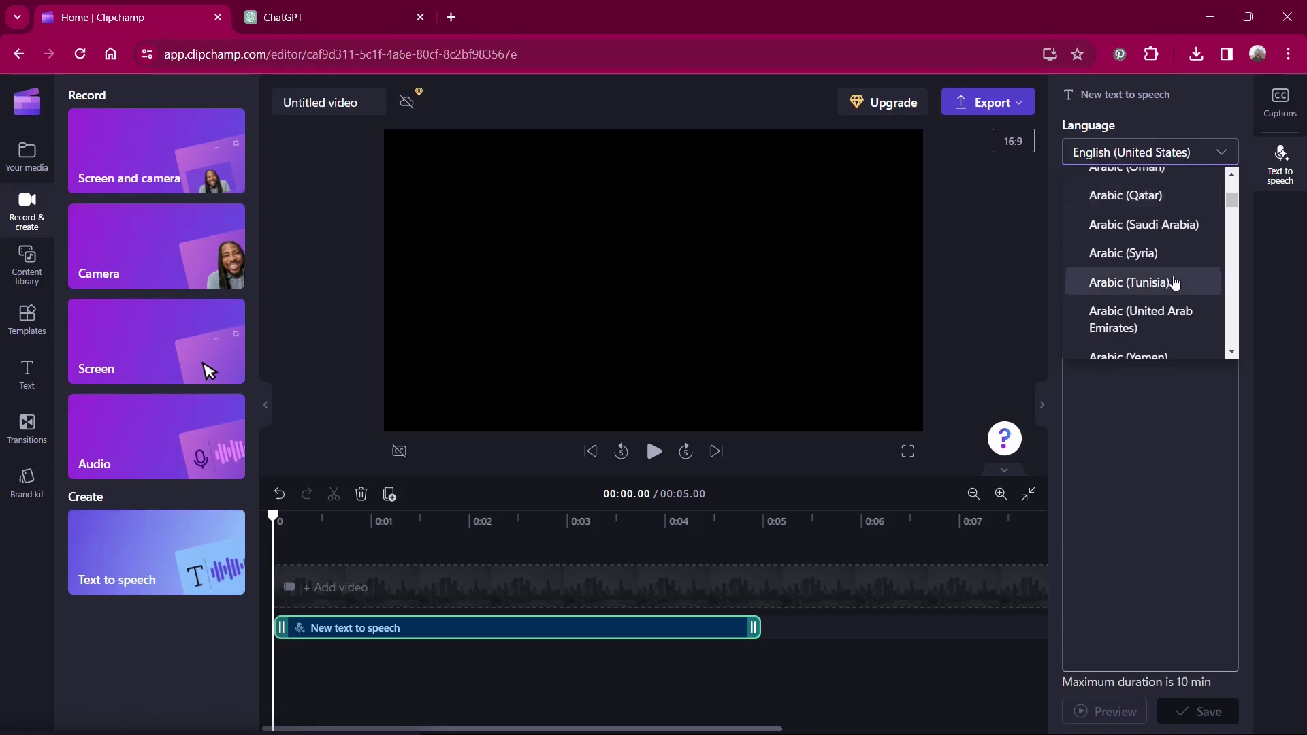
pyautogui.scroll(-1, 1174, 282)
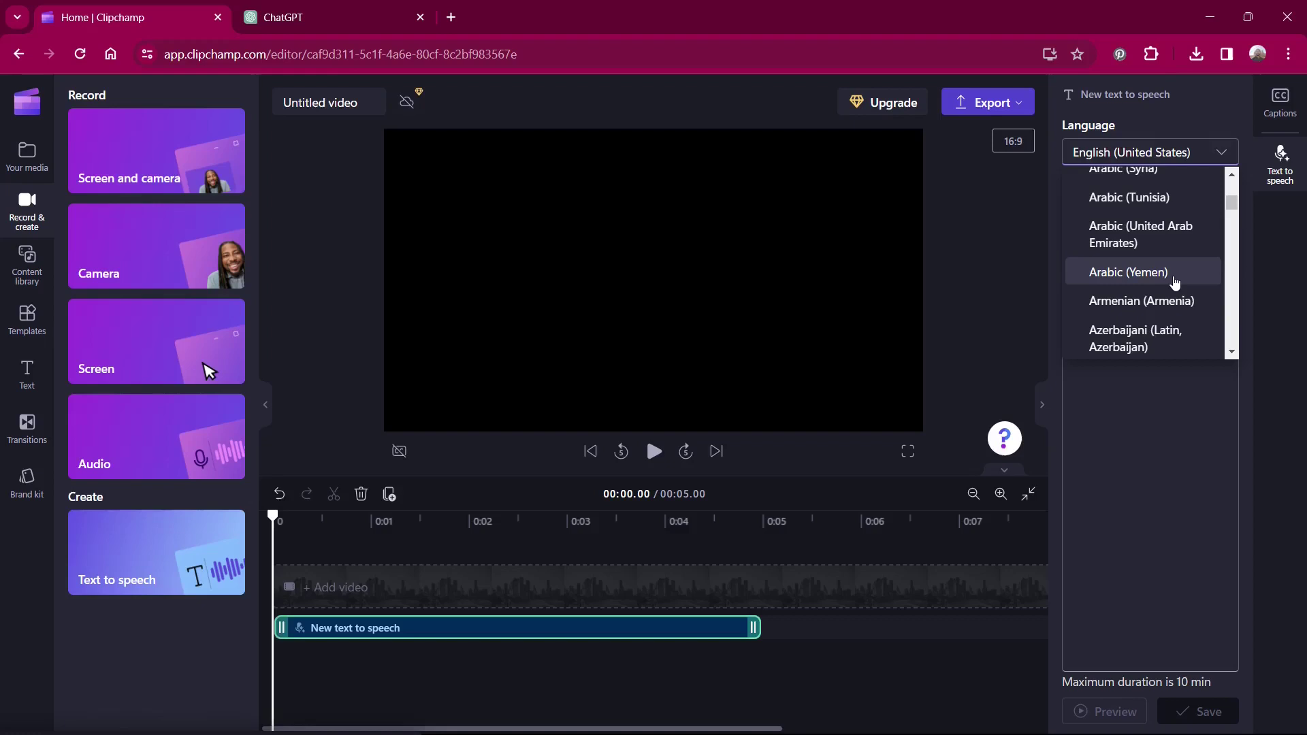
pyautogui.scroll(2, 1174, 283)
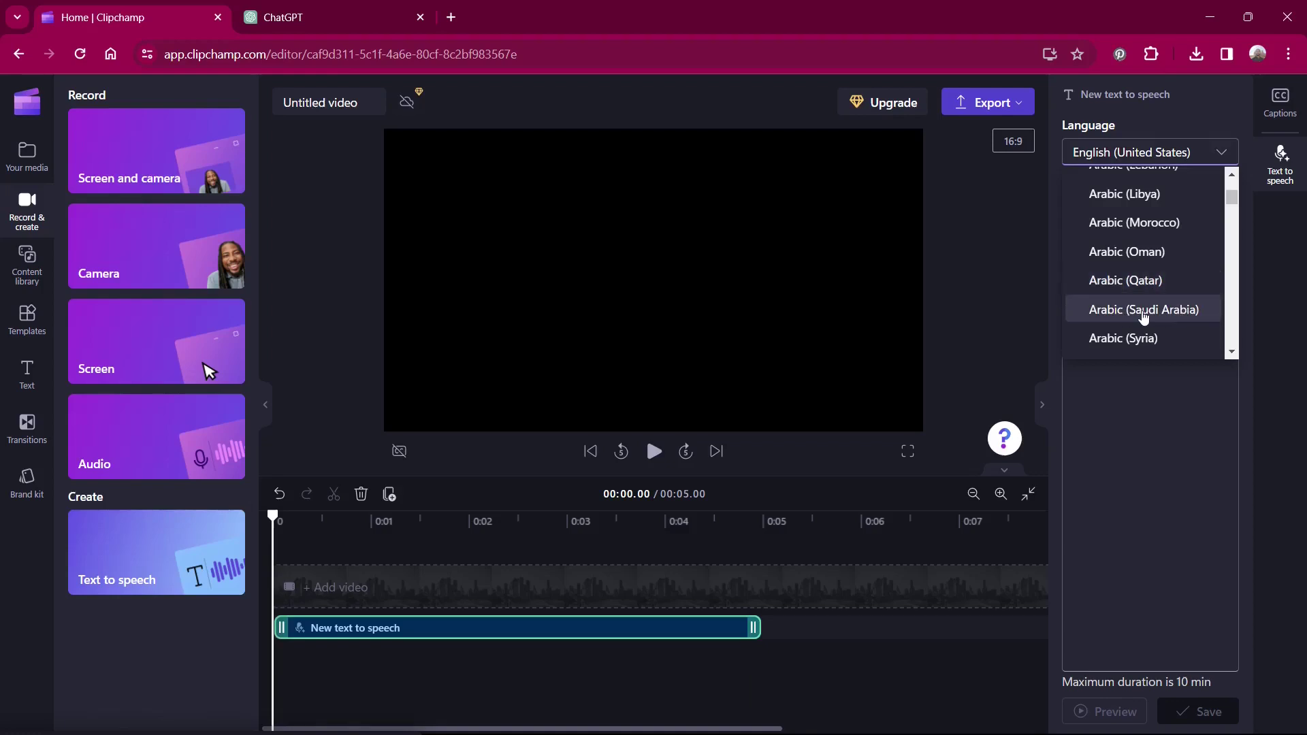
pyautogui.scroll(1, 1192, 262)
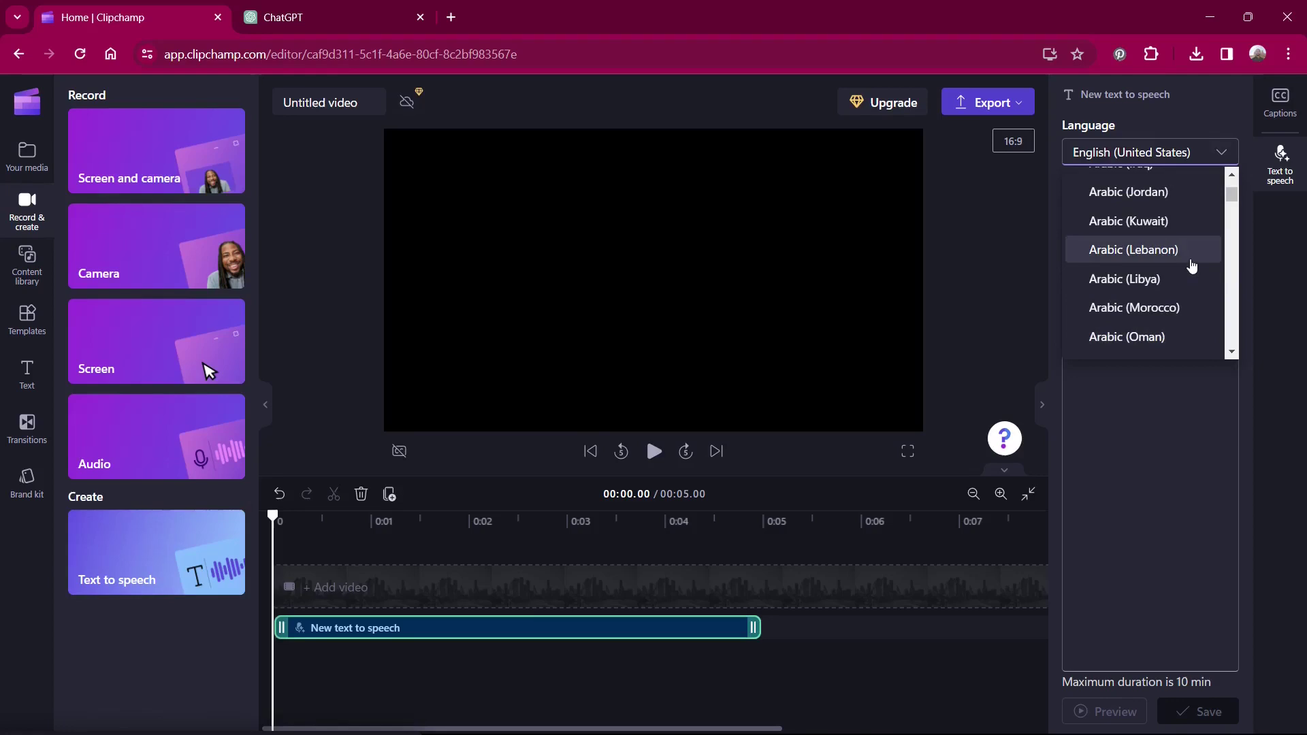
pyautogui.click(1171, 194)
pyautogui.click(1169, 214)
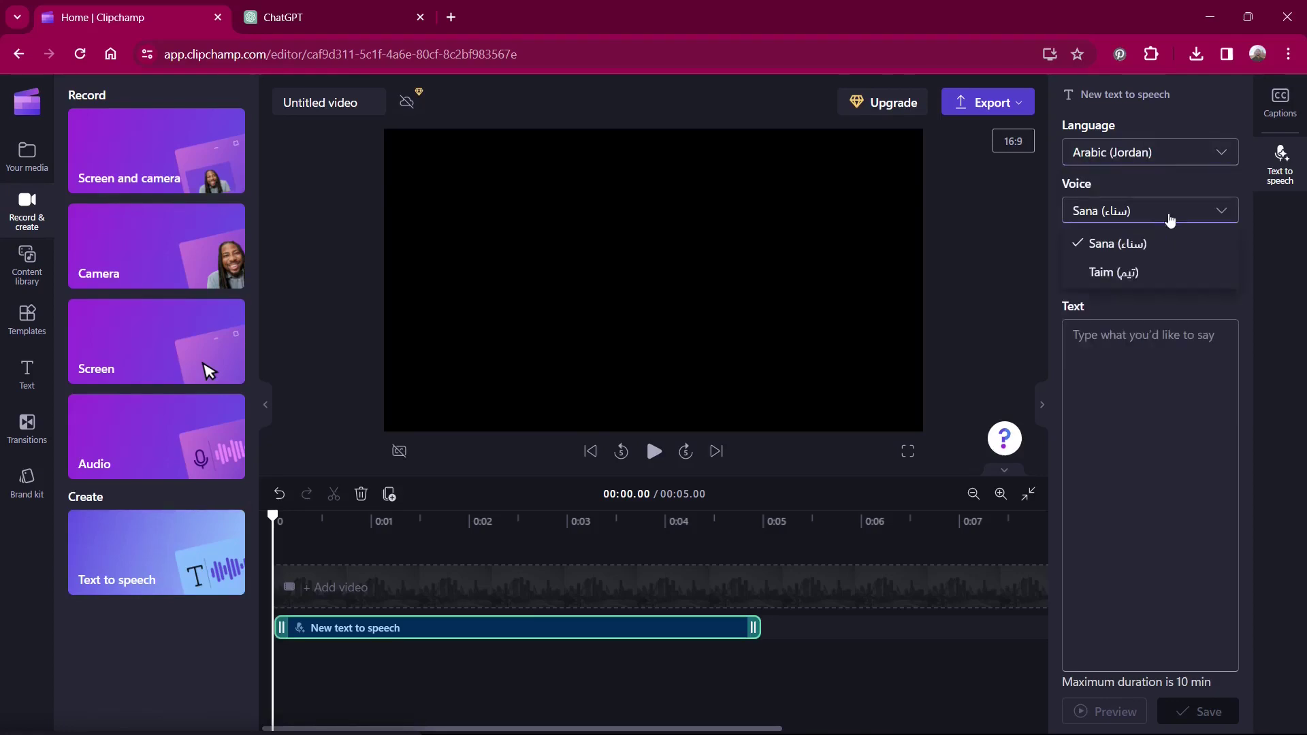
pyautogui.click(1147, 279)
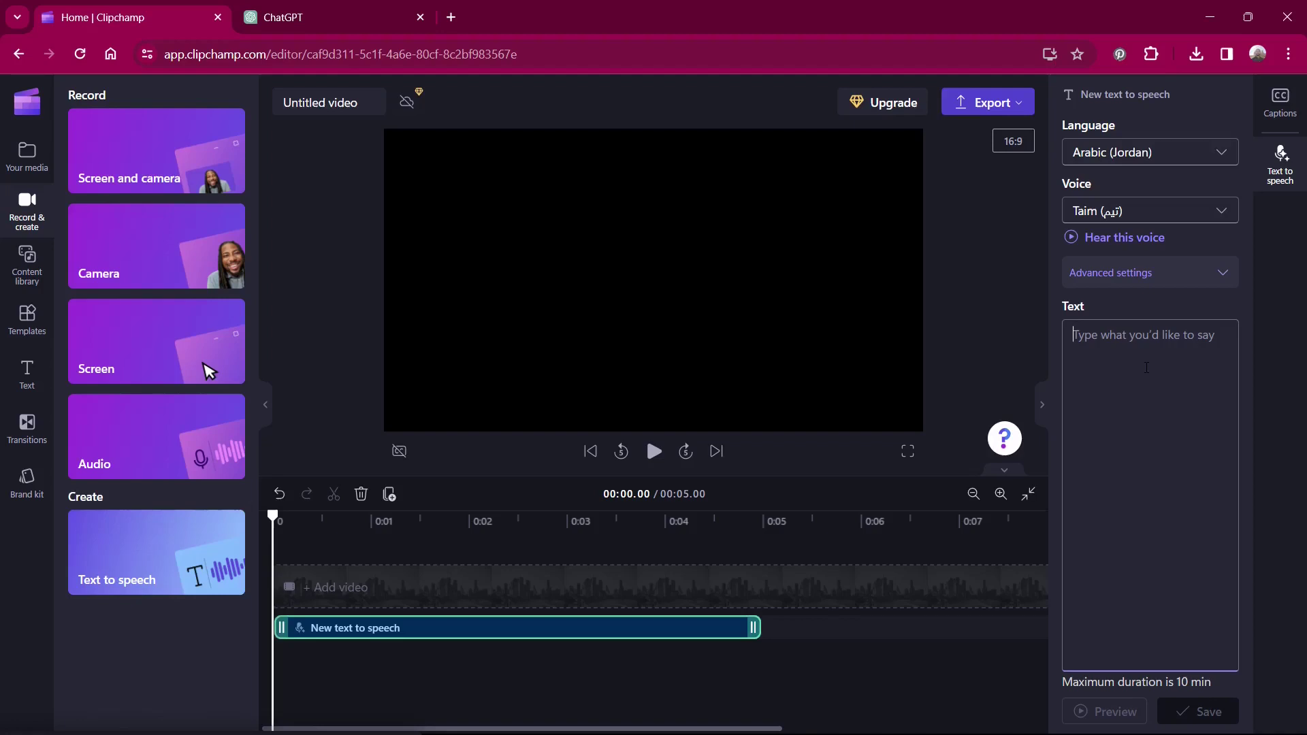
# Switch to ChatGPT and submit the prompt "generate a simple text about cats in arabic".
pyautogui.click(313, 17)
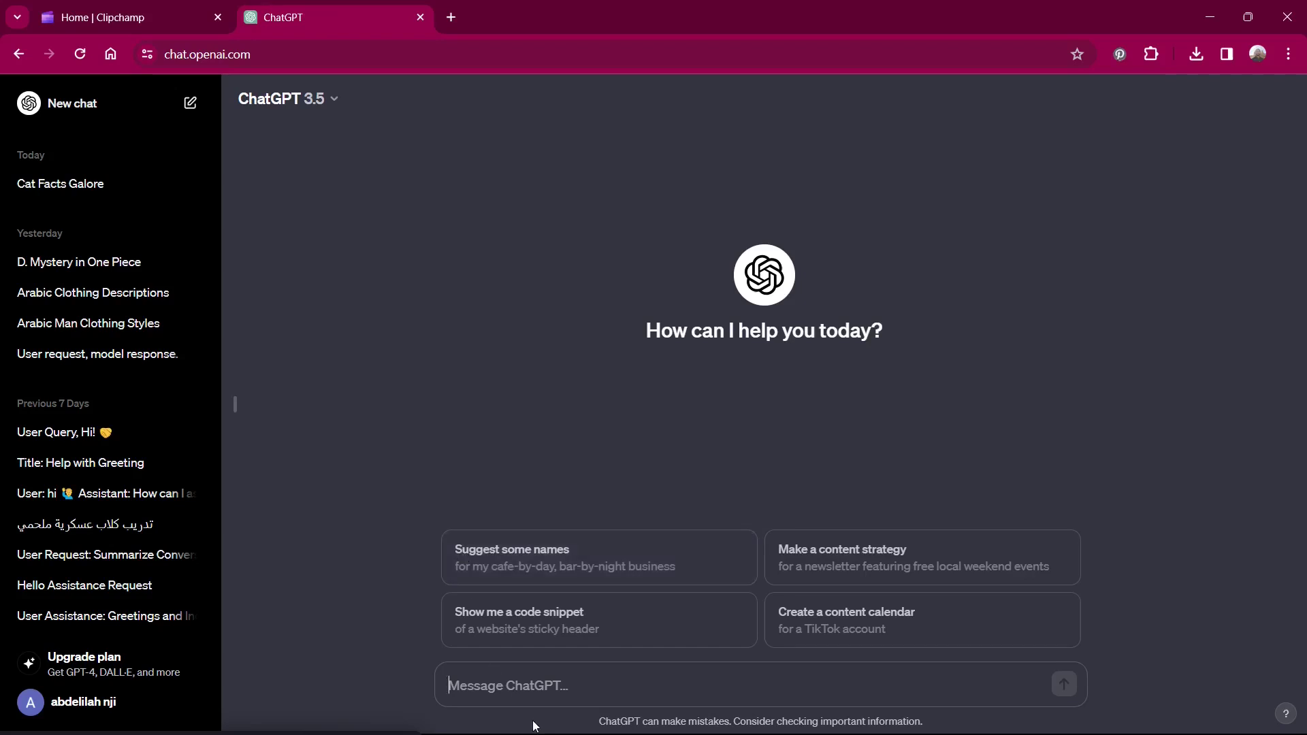
pyautogui.write('g')
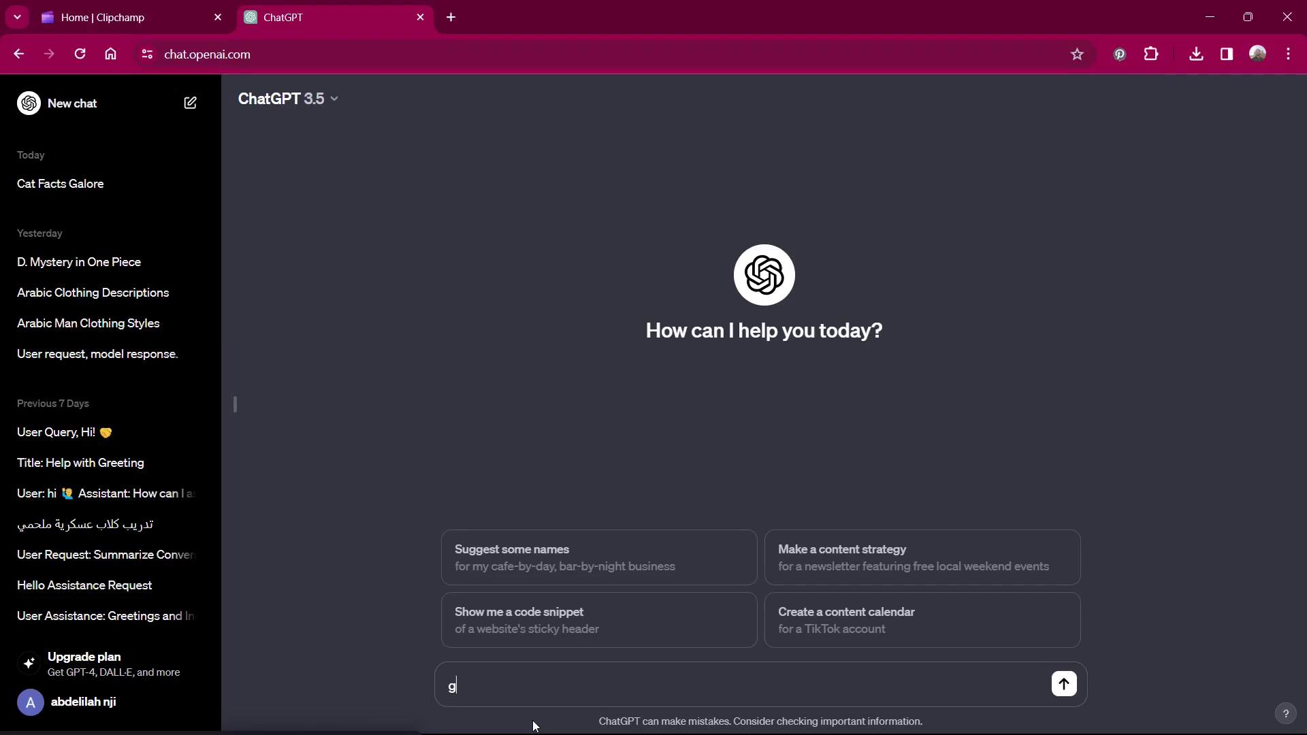
pyautogui.write('enerate a simple text about cat in')
pyautogui.press('BackSpace')
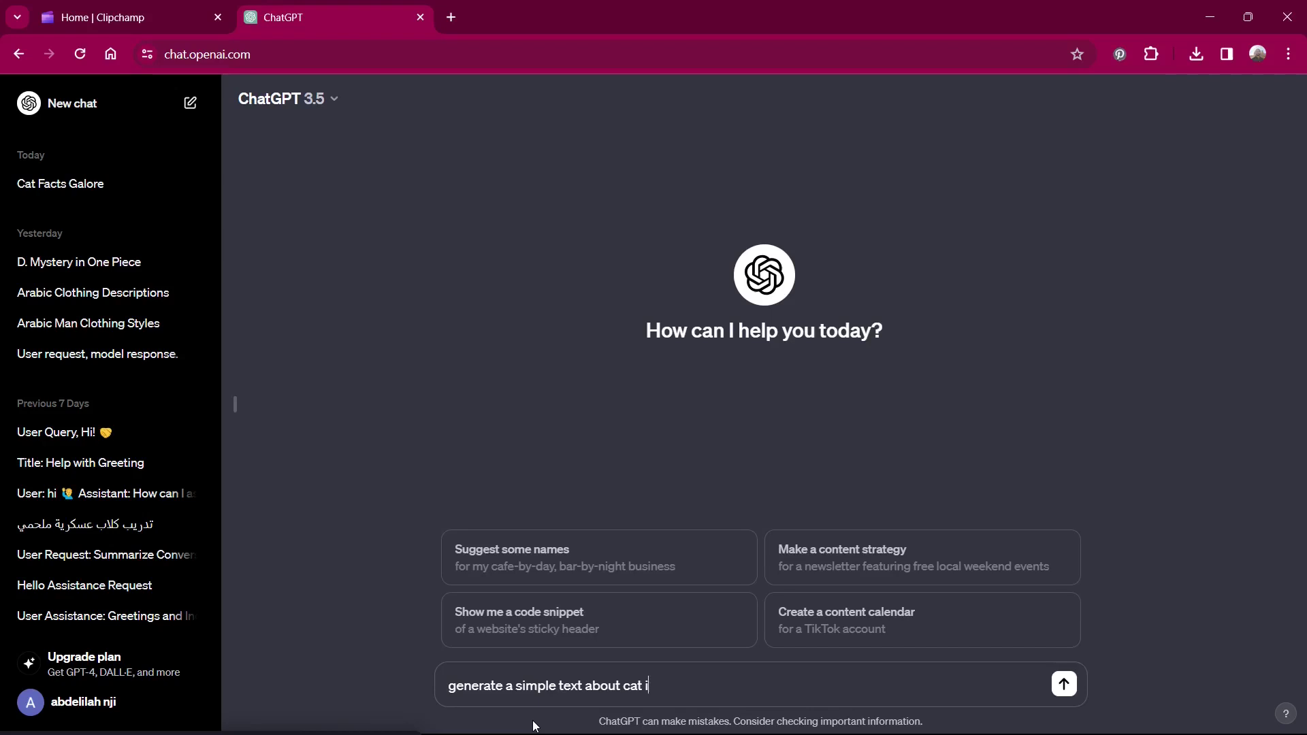
pyautogui.write('n arabic')
pyautogui.press('Return')
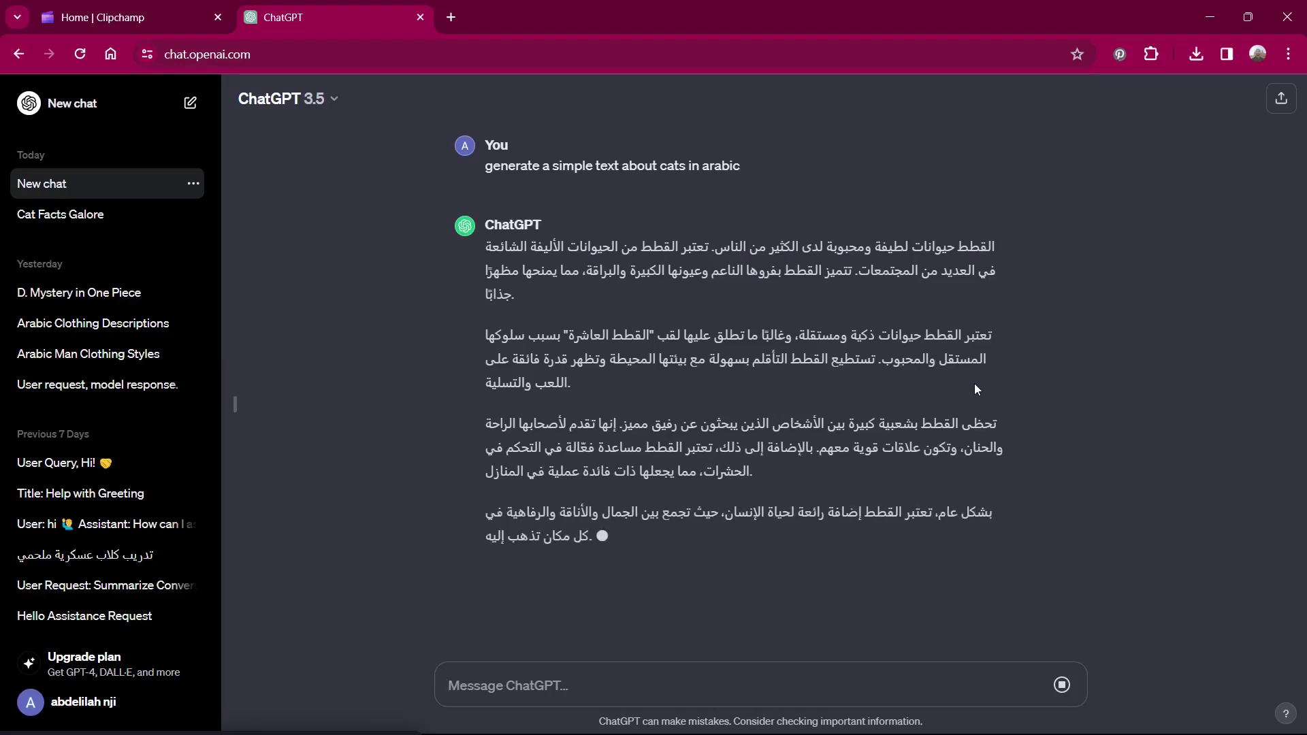
# Copy the complete Arabic reply about cats and paste it as the text-to-speech script in Clipchamp.
pyautogui.moveTo(997, 245); pyautogui.dragTo(857, 543)
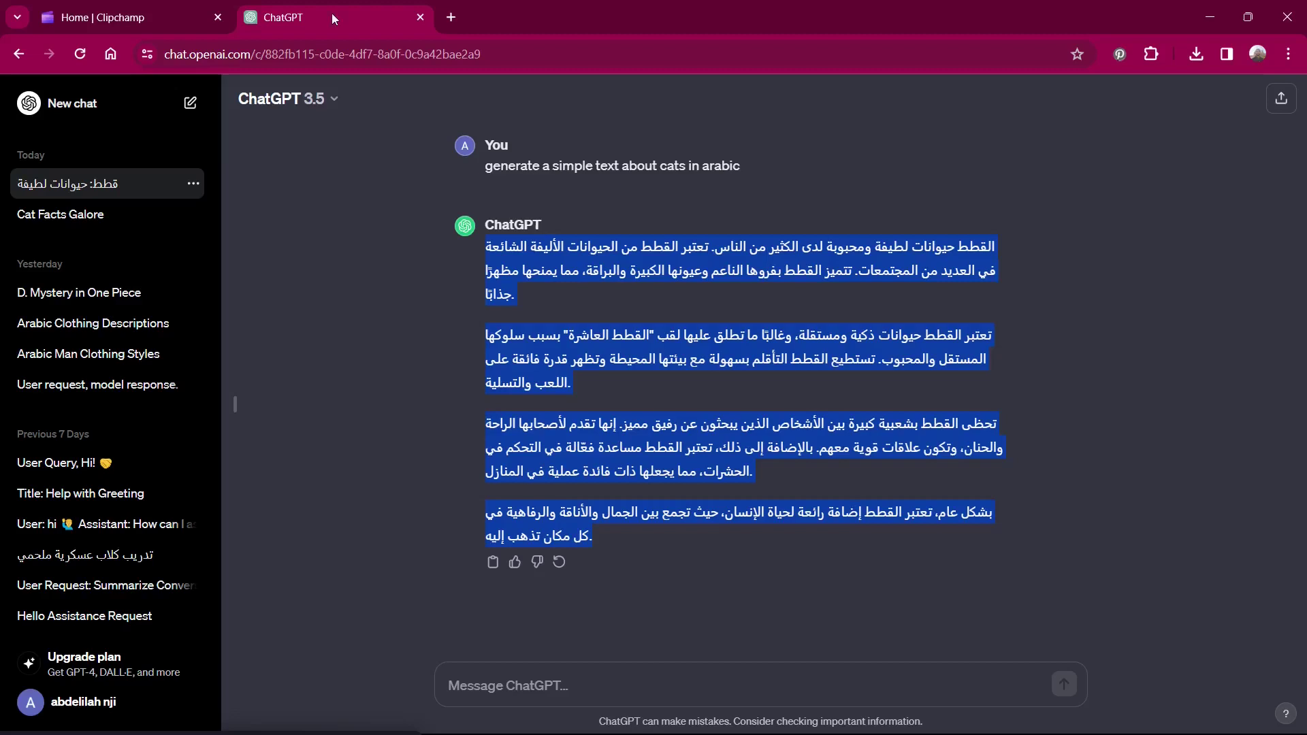
pyautogui.click(149, 17)
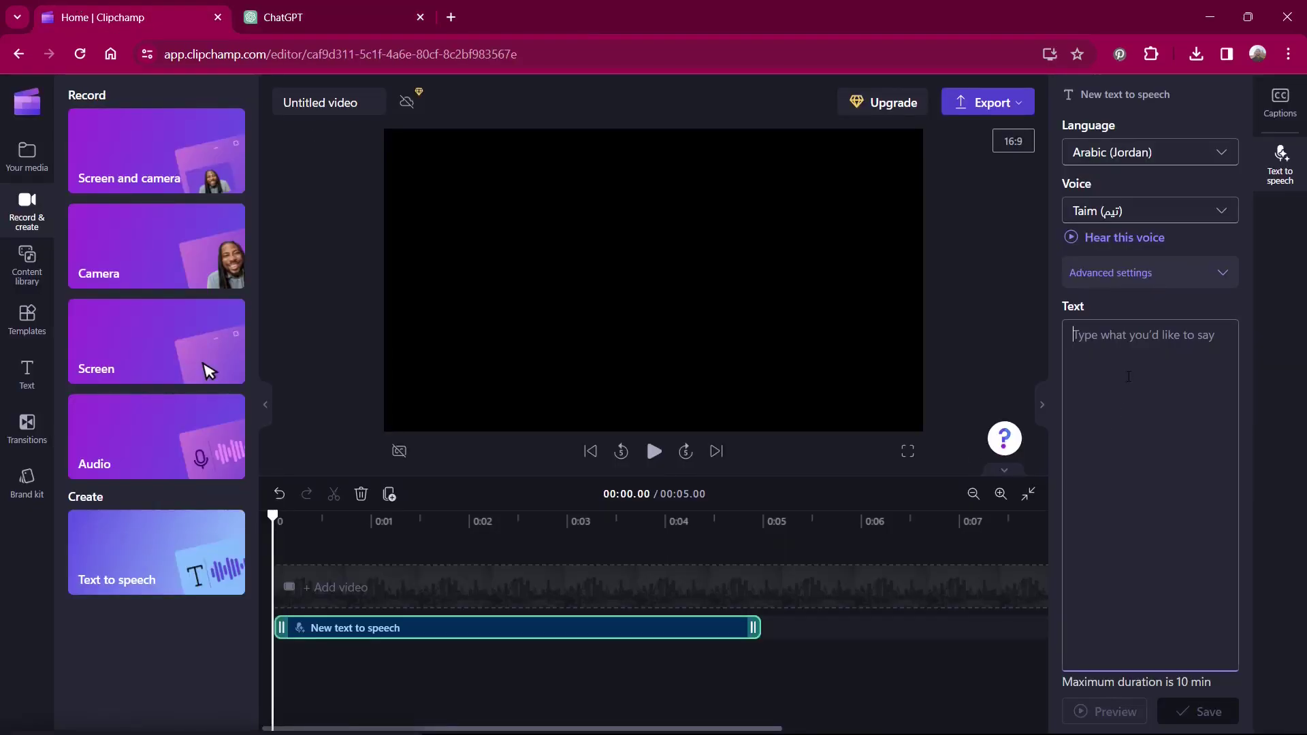
pyautogui.hotkey('ctrl', 'v')
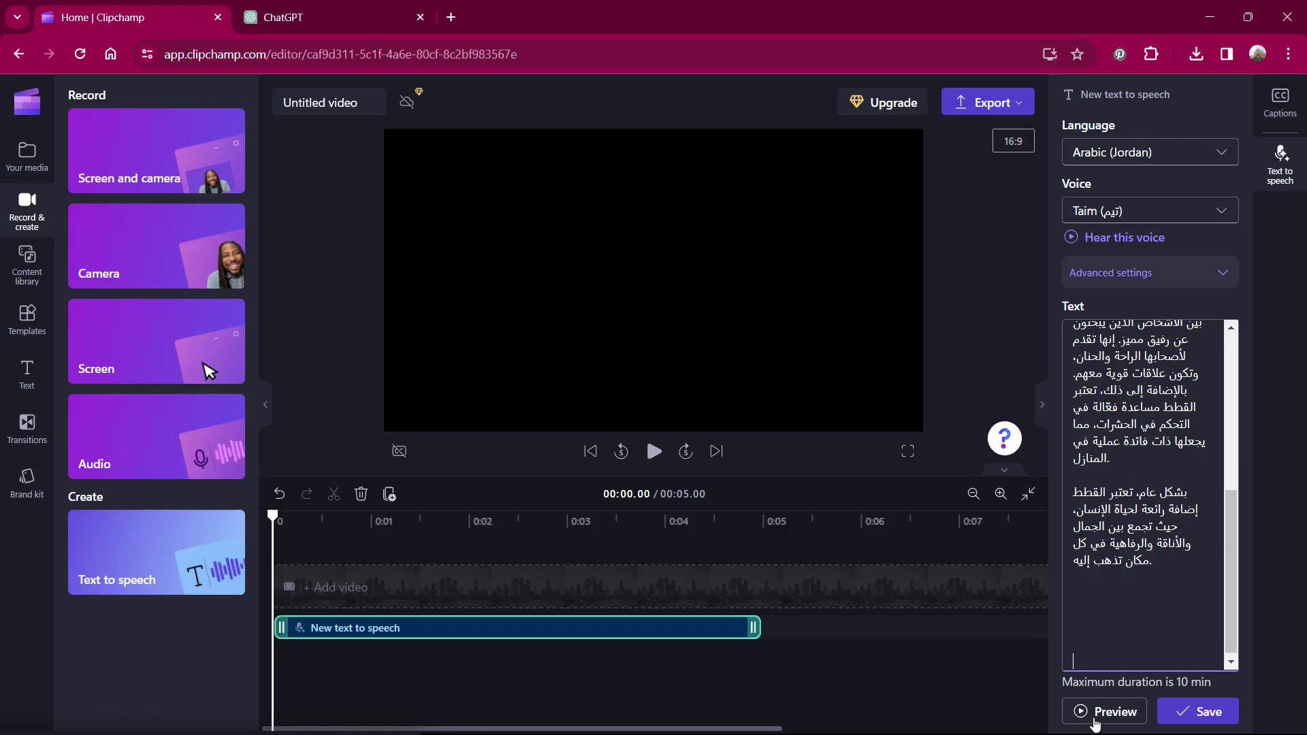
pyautogui.scroll(10, 1151, 564)
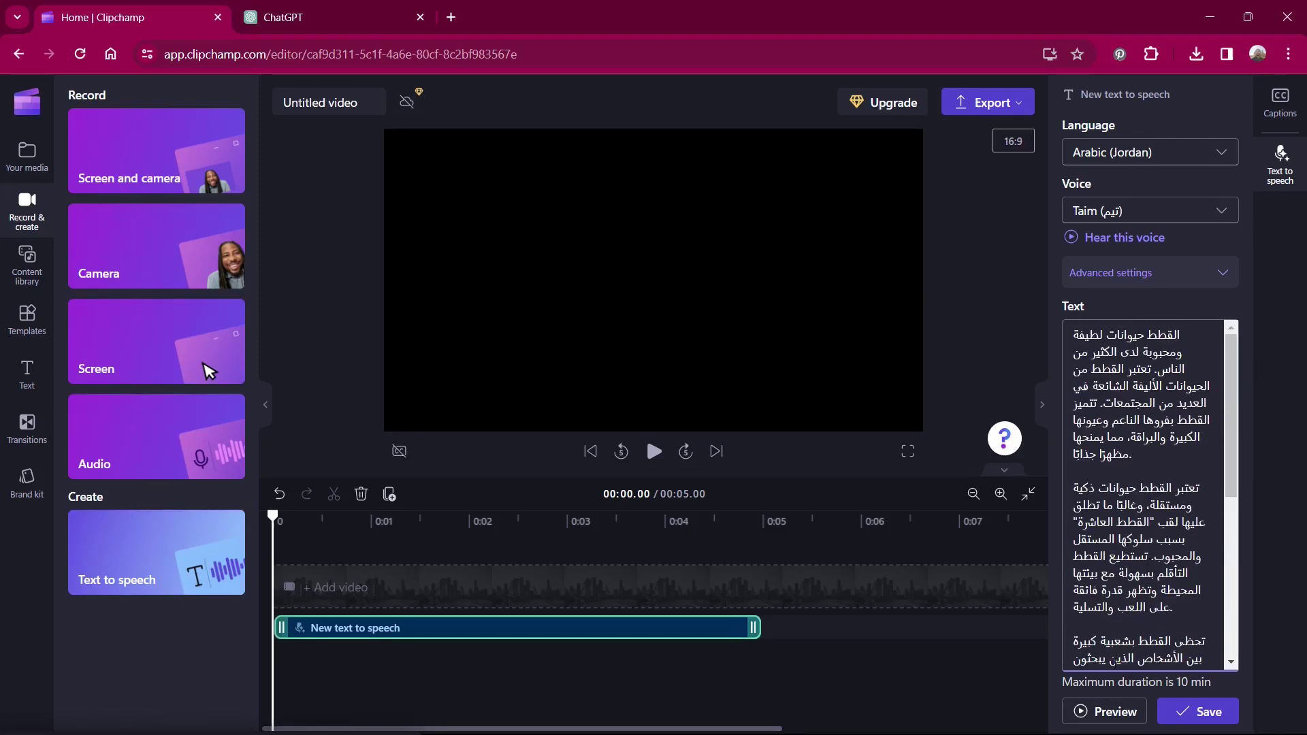
# Preview and save the Arabic narration, and check its opening in the timeline, resetting the playhead to the start.
pyautogui.click(1116, 710)
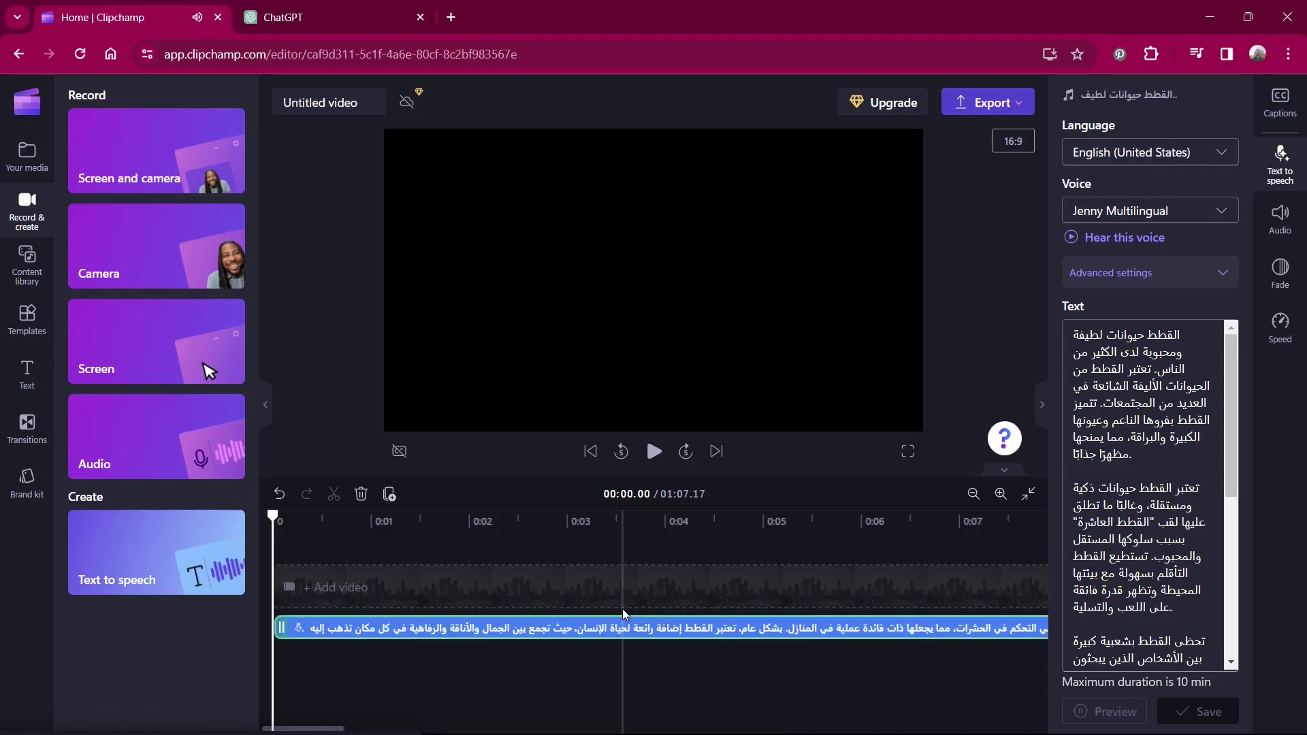
pyautogui.click(654, 452)
pyautogui.click(655, 453)
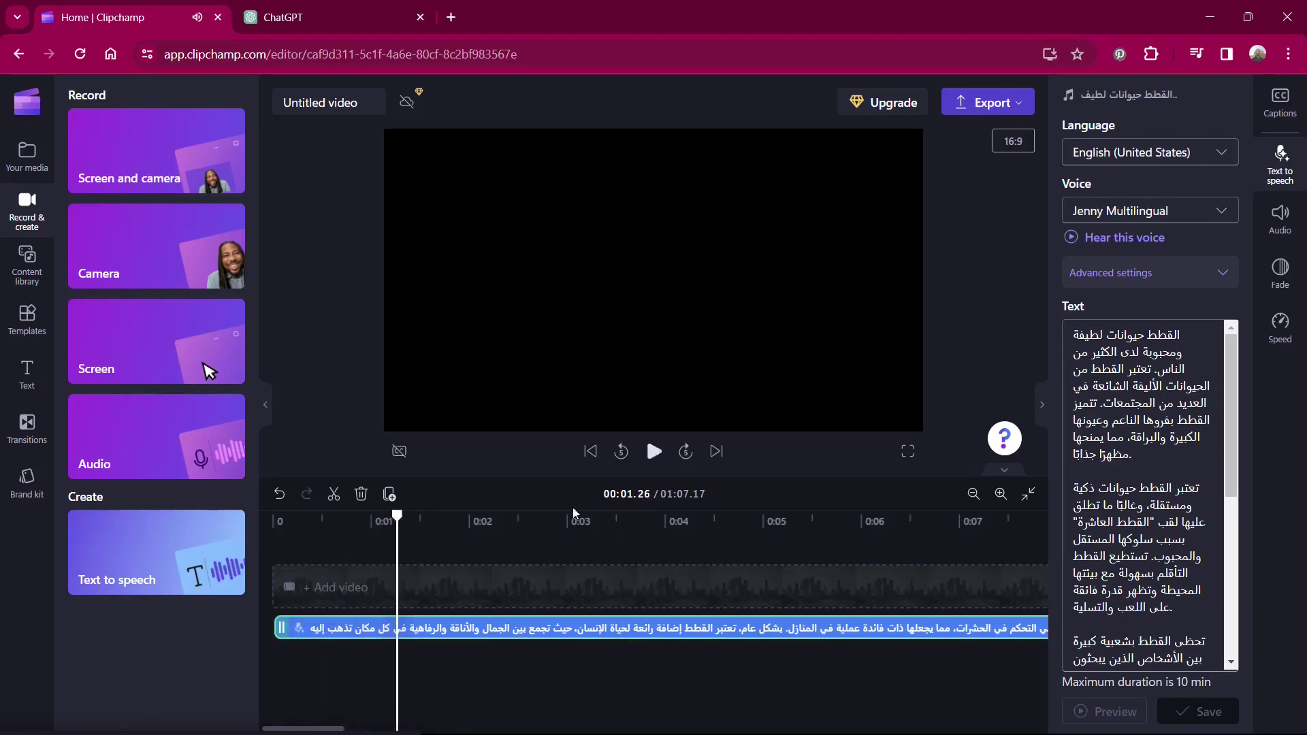
pyautogui.moveTo(400, 515); pyautogui.dragTo(272, 515)
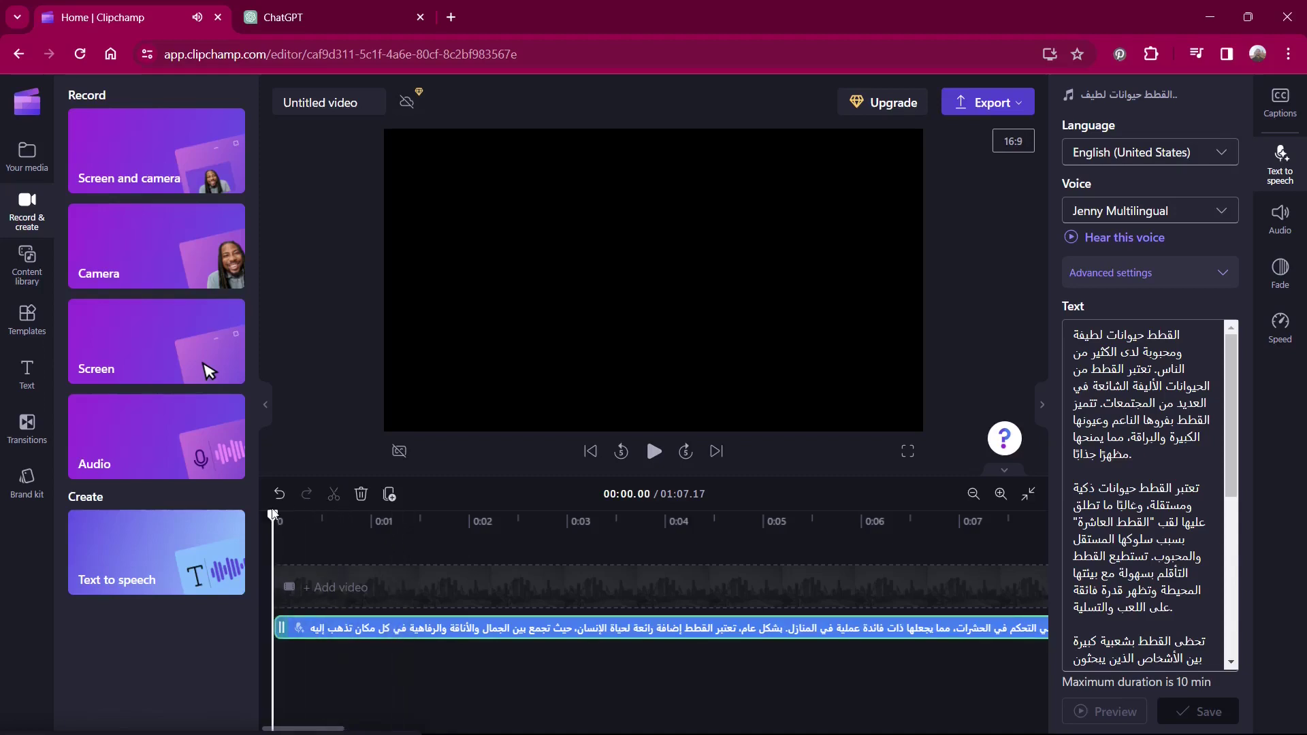
# Fit the whole narration clip in the timeline view and show the project's media.
pyautogui.click(973, 494)
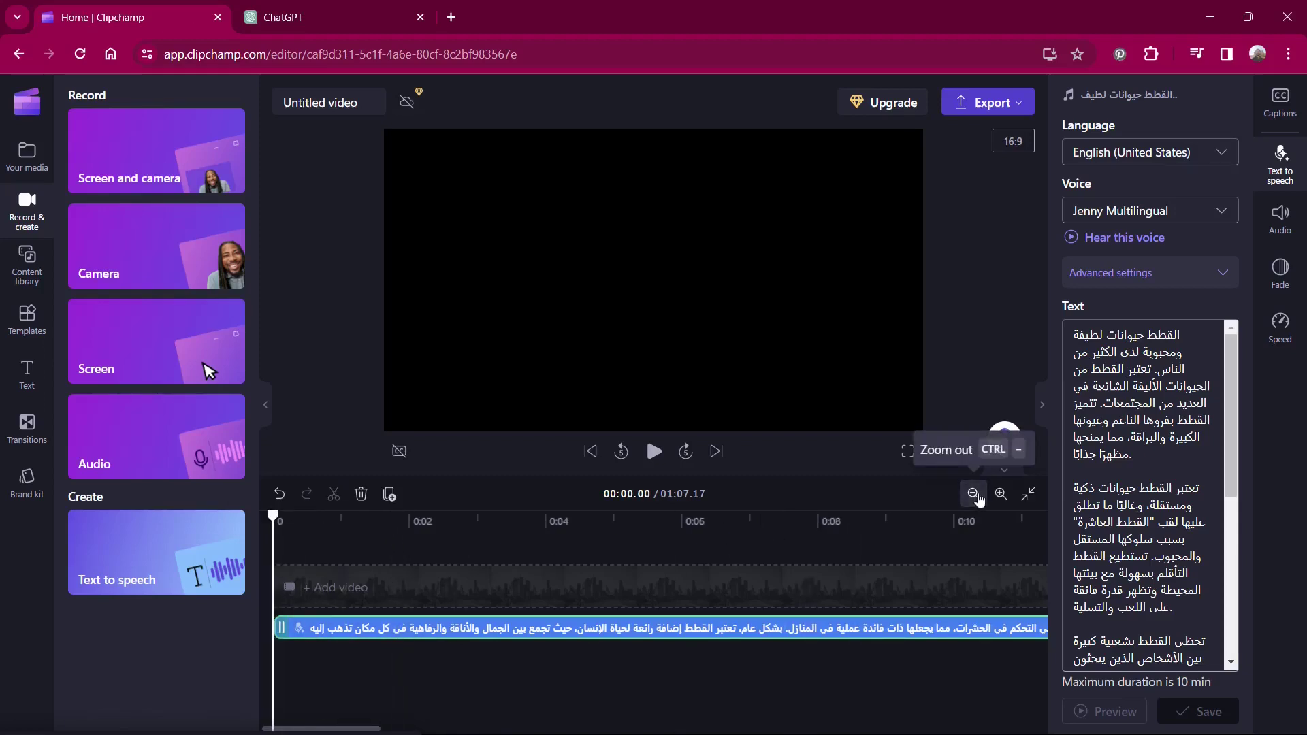
pyautogui.click(973, 495)
pyautogui.click(973, 494)
pyautogui.click(974, 494)
pyautogui.click(974, 495)
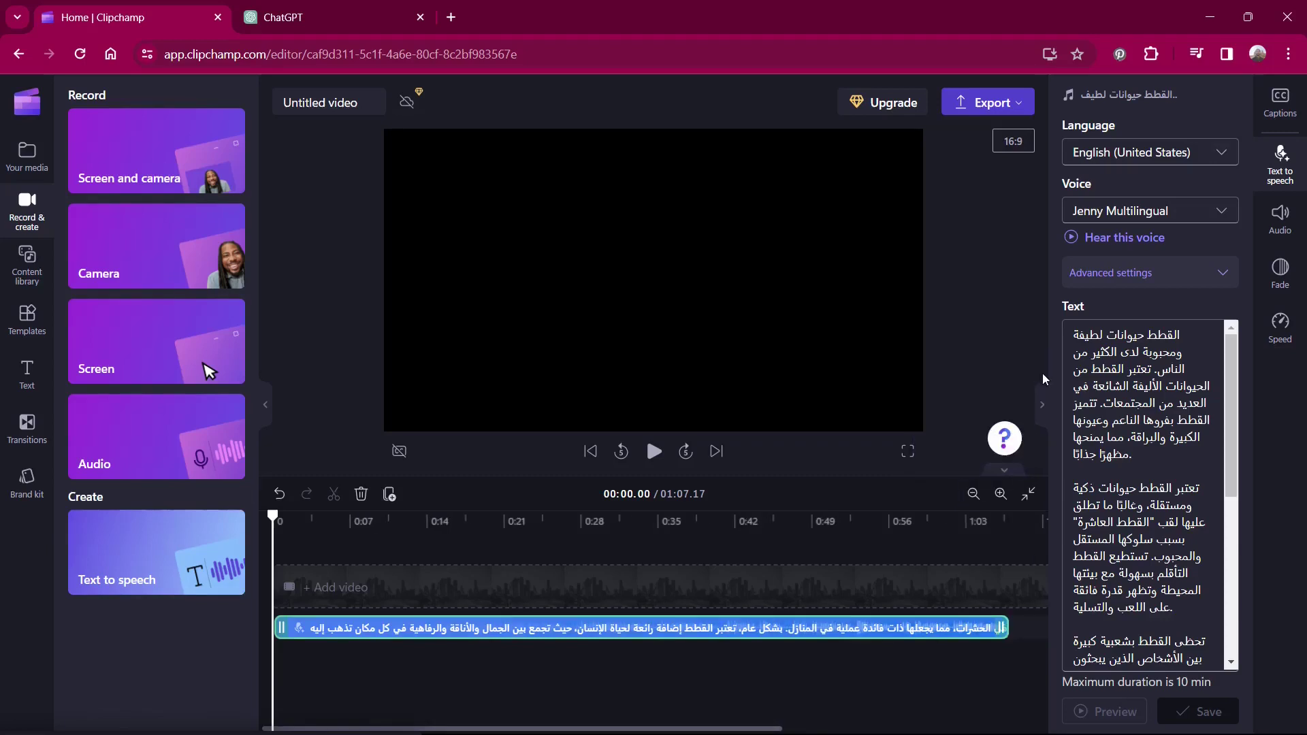
pyautogui.click(1042, 403)
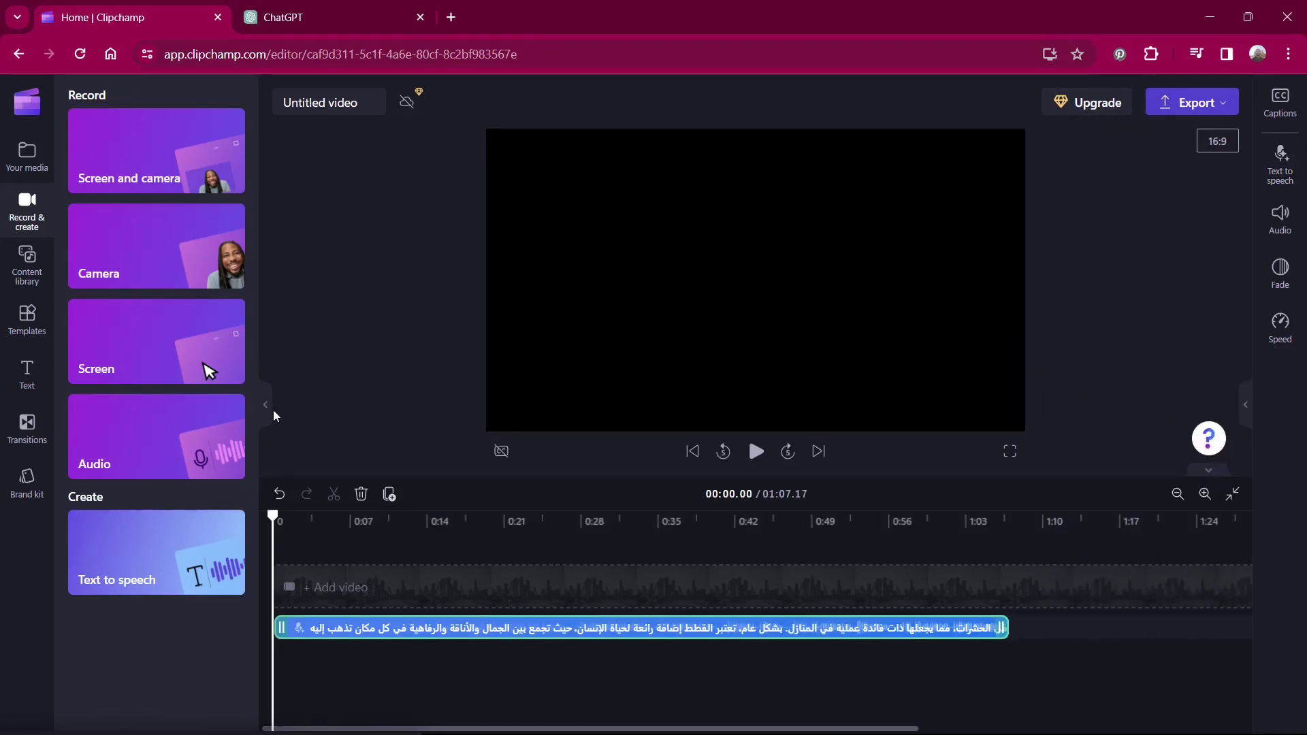
pyautogui.click(267, 404)
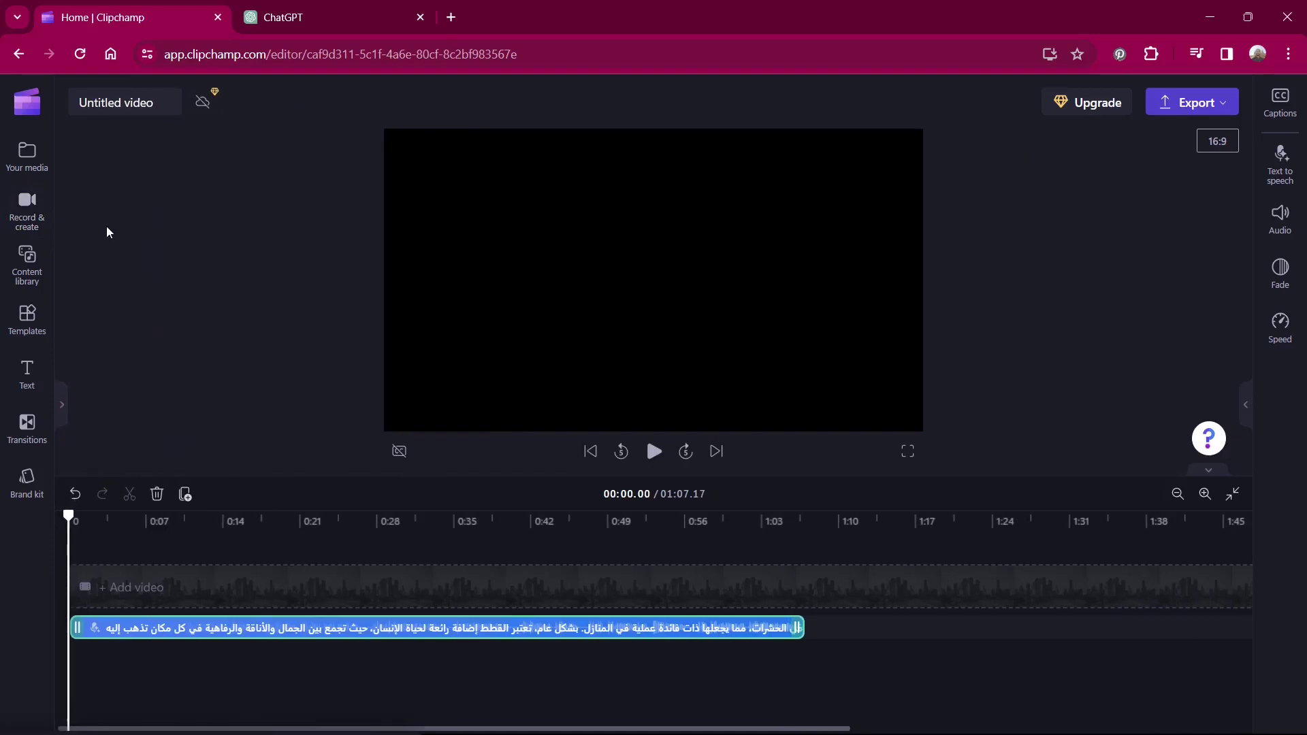
pyautogui.click(27, 160)
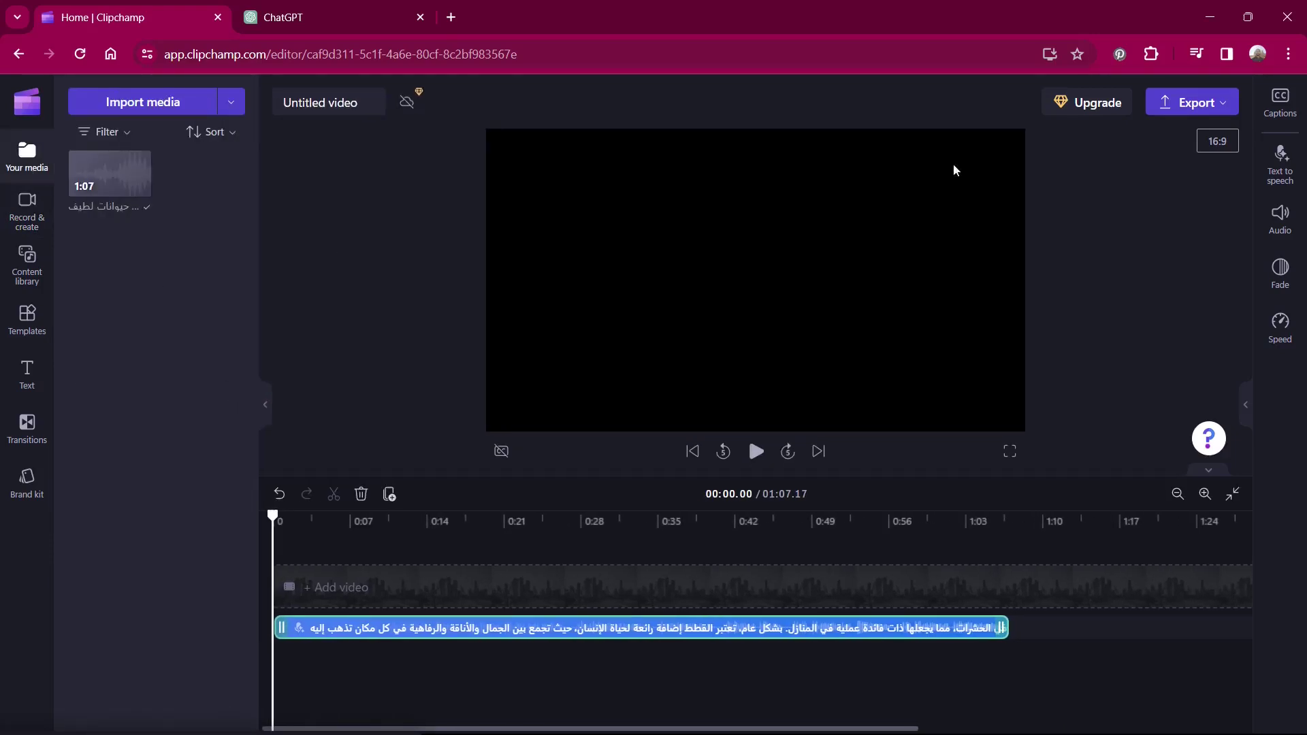
pyautogui.click(1152, 54)
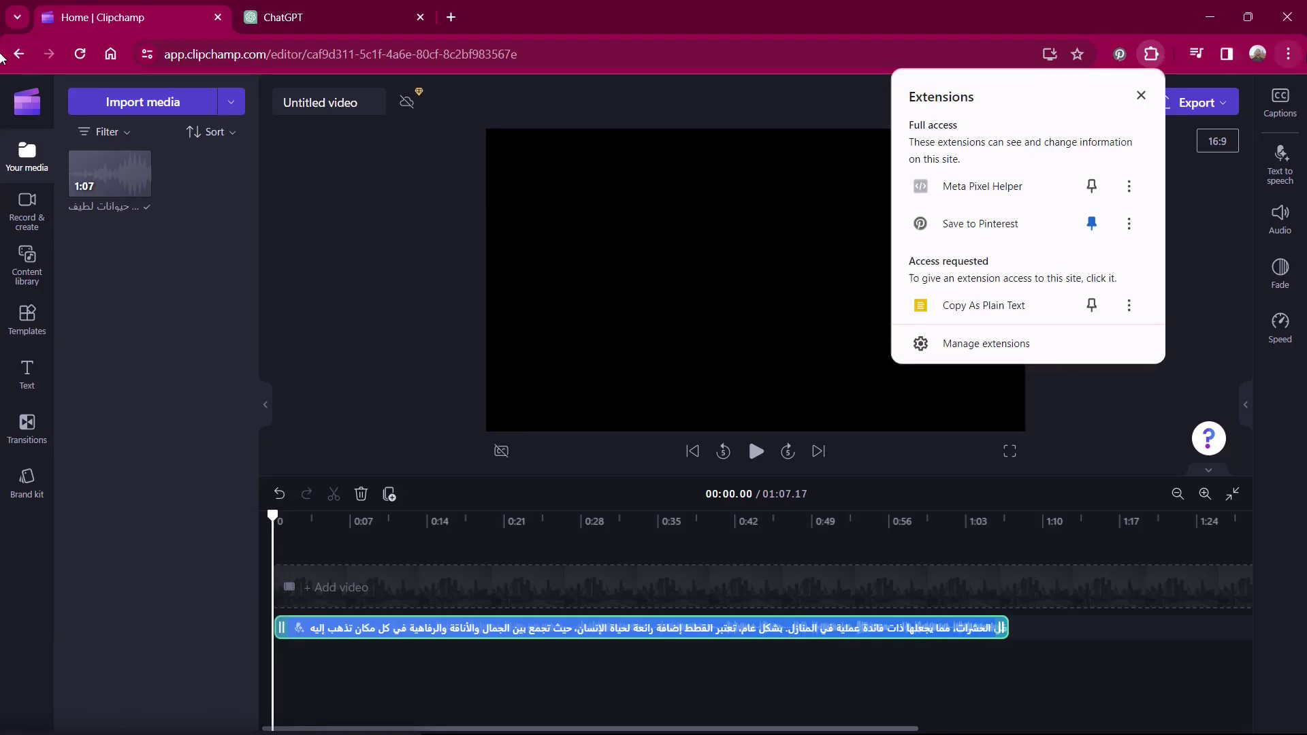
pyautogui.click(1292, 55)
pyautogui.click(1292, 54)
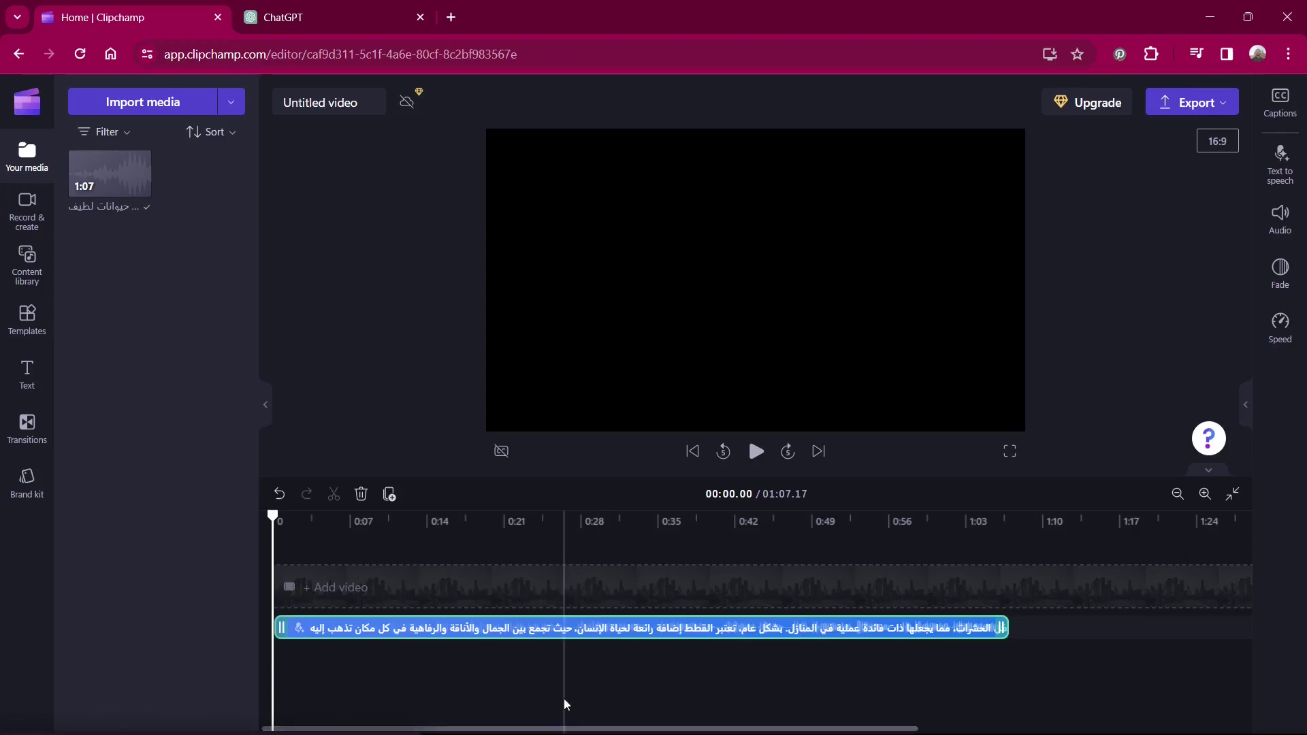
# Open pexels.com in a new browser tab and set its search type to Videos.
pyautogui.click(451, 17)
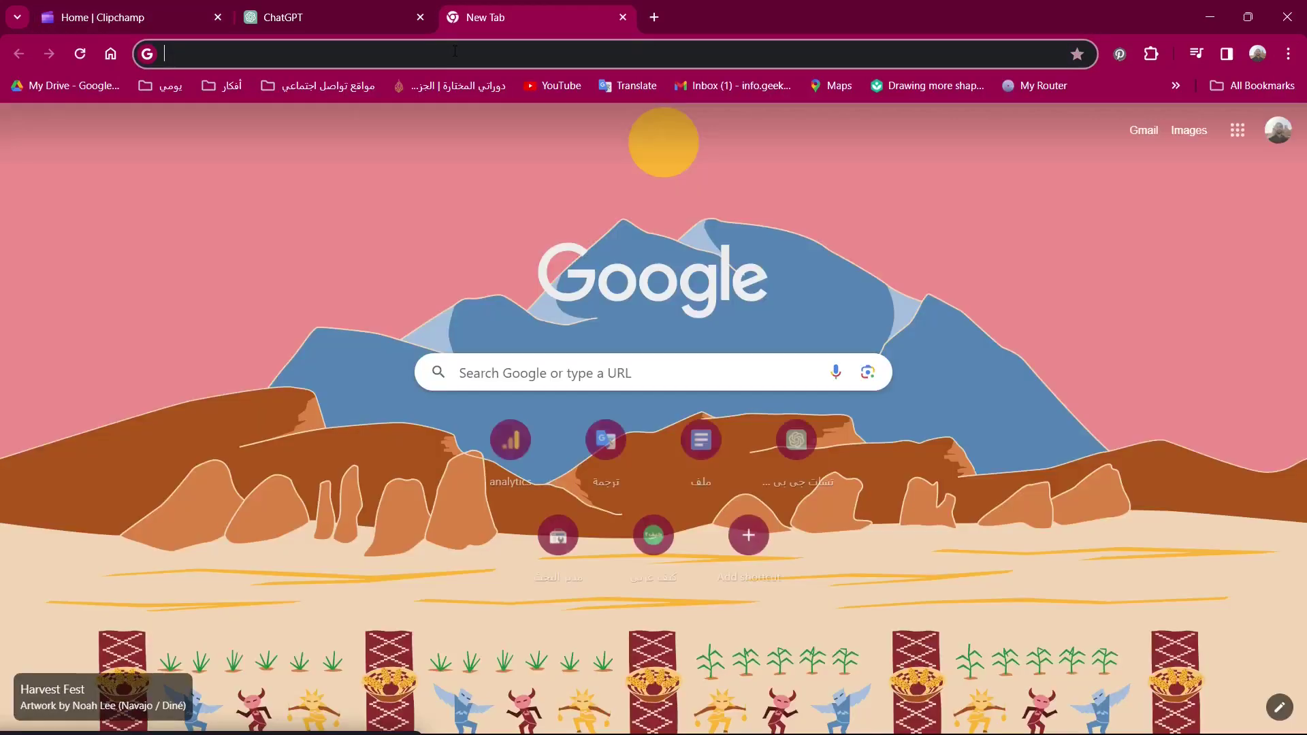
pyautogui.write('pe')
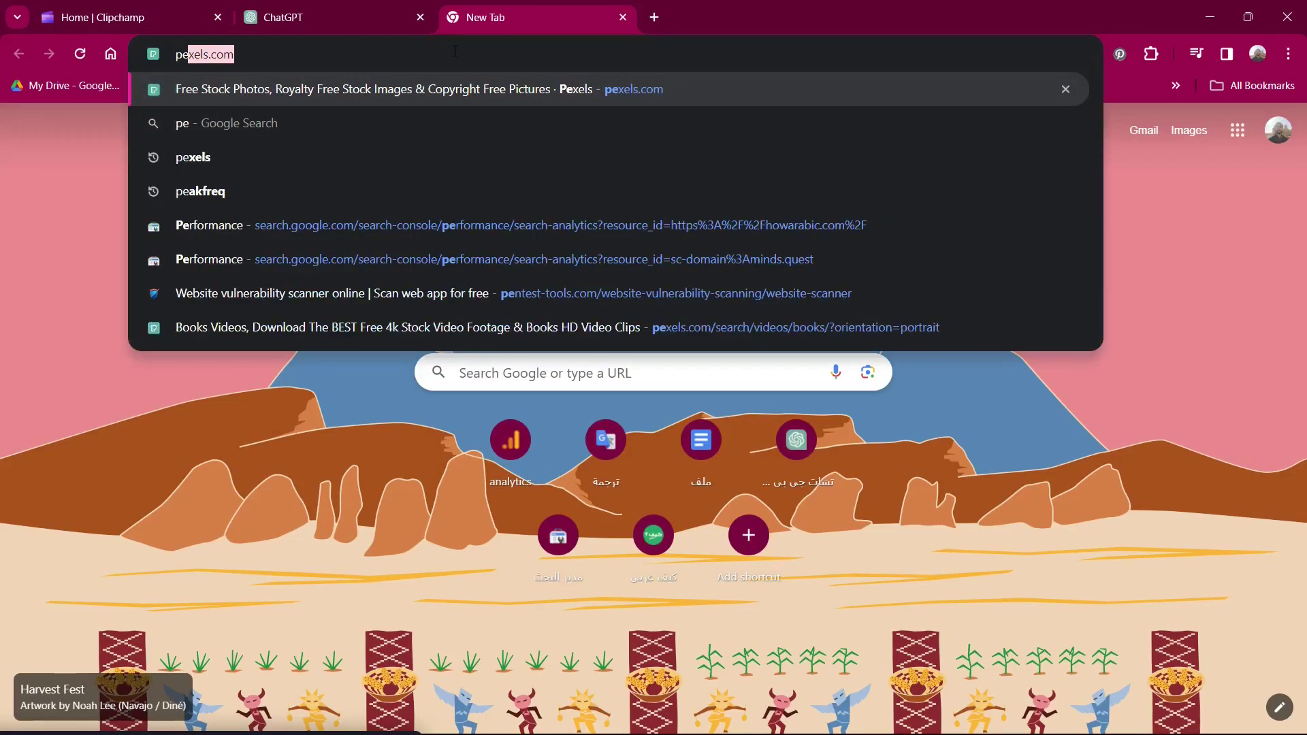
pyautogui.press('Return')
pyautogui.click(480, 321)
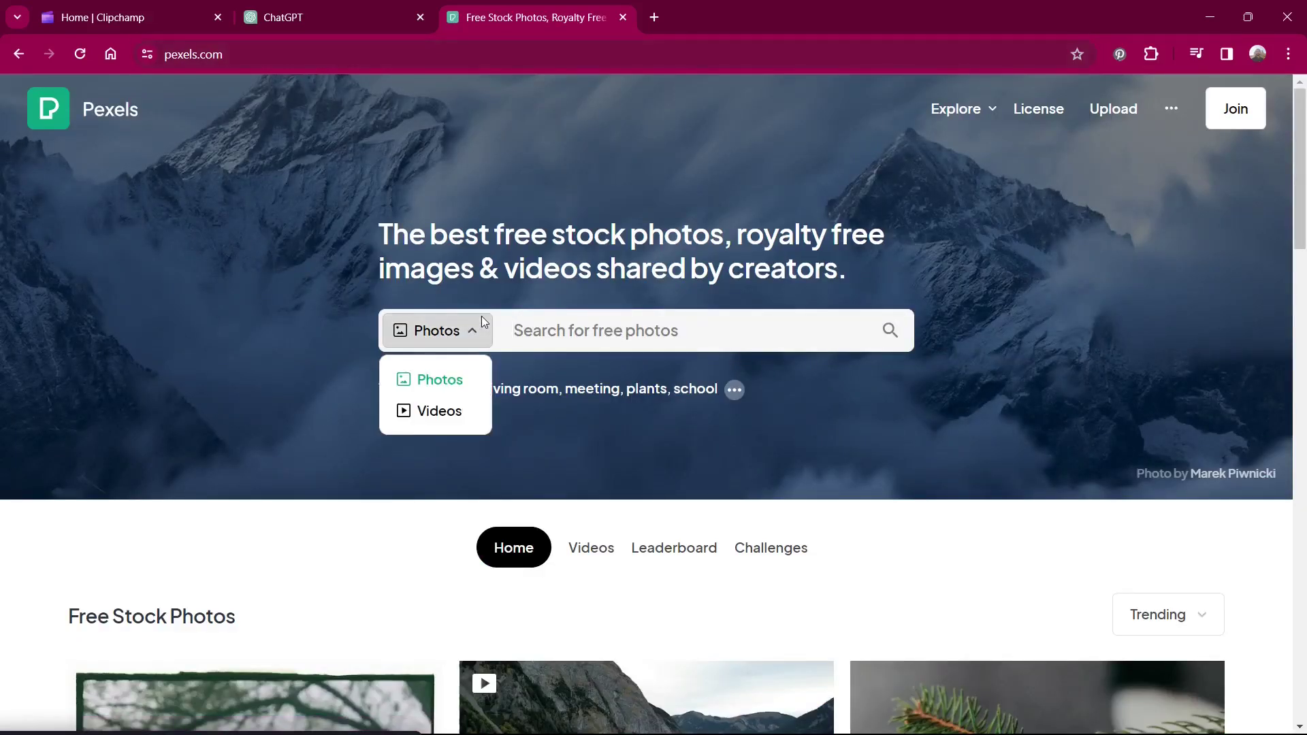
pyautogui.click(455, 408)
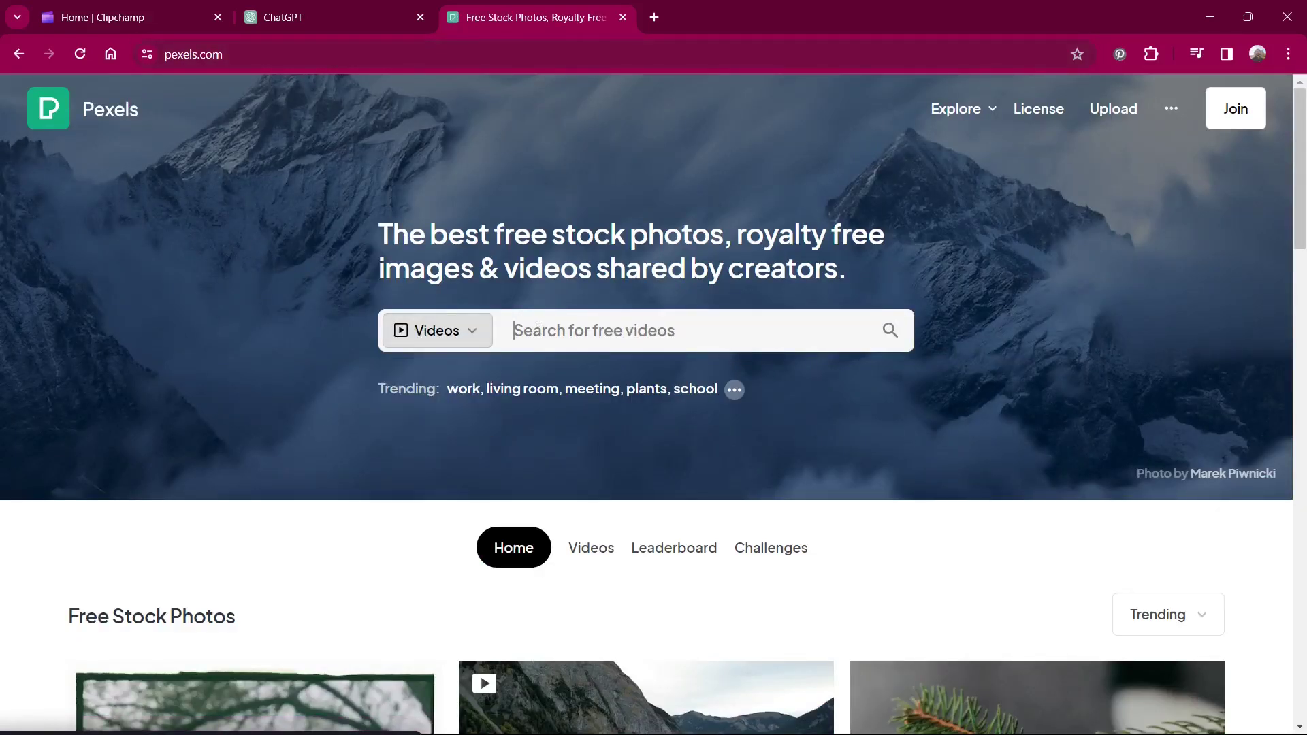
# Search Pexels for "cat" videos and filter the results to vertical orientation.
pyautogui.click(538, 329)
pyautogui.write('cat')
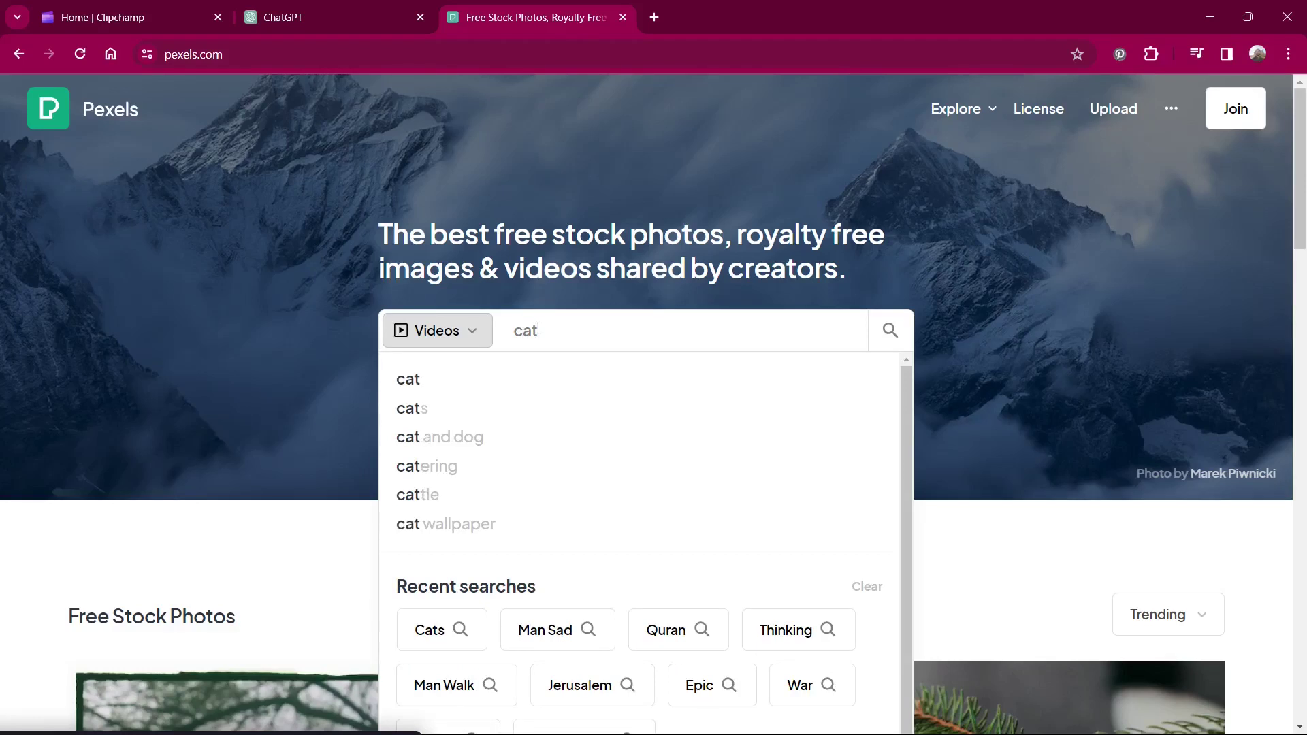
pyautogui.press('Return')
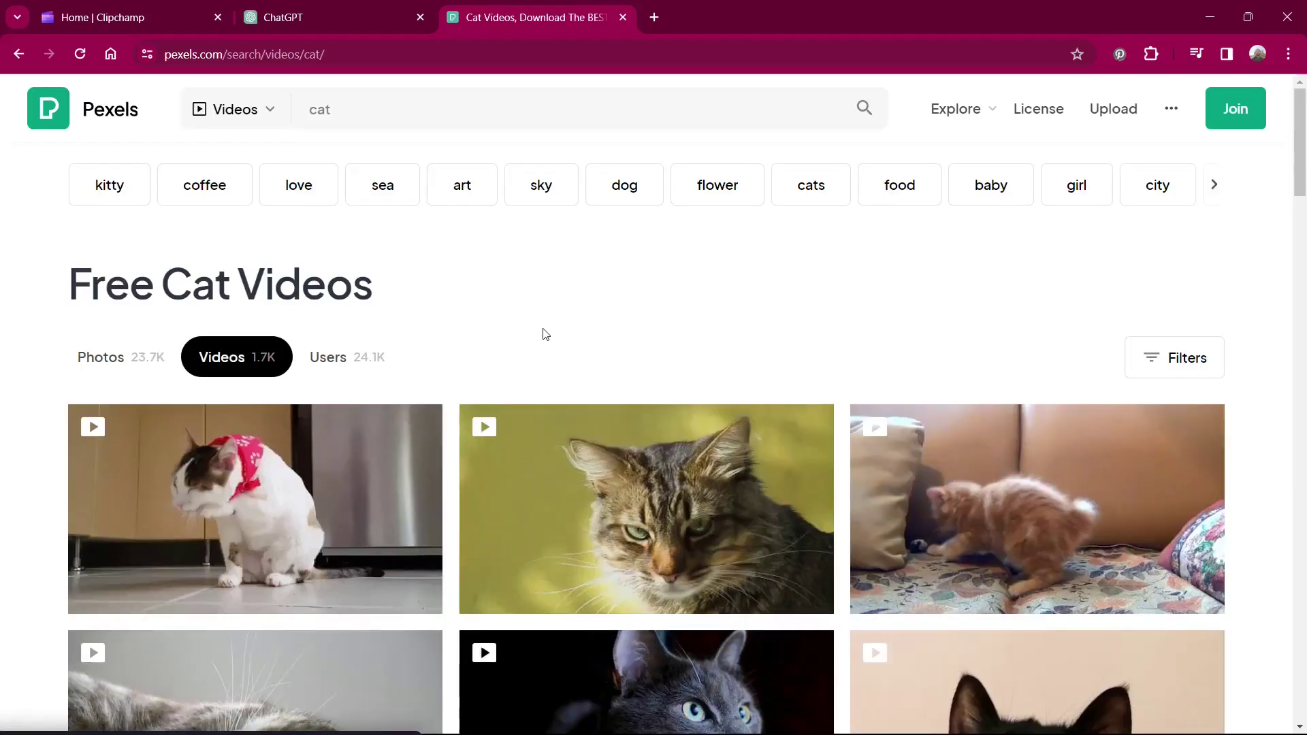
pyautogui.click(1156, 355)
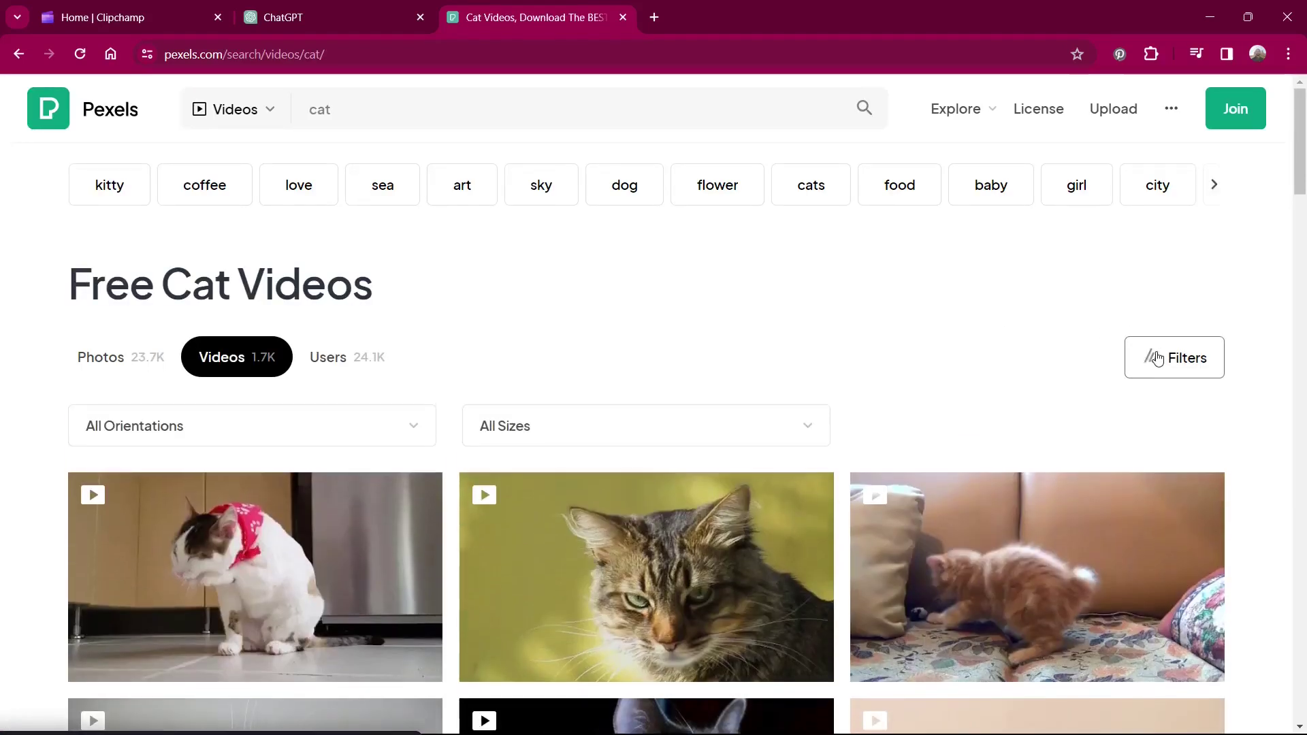
pyautogui.click(374, 429)
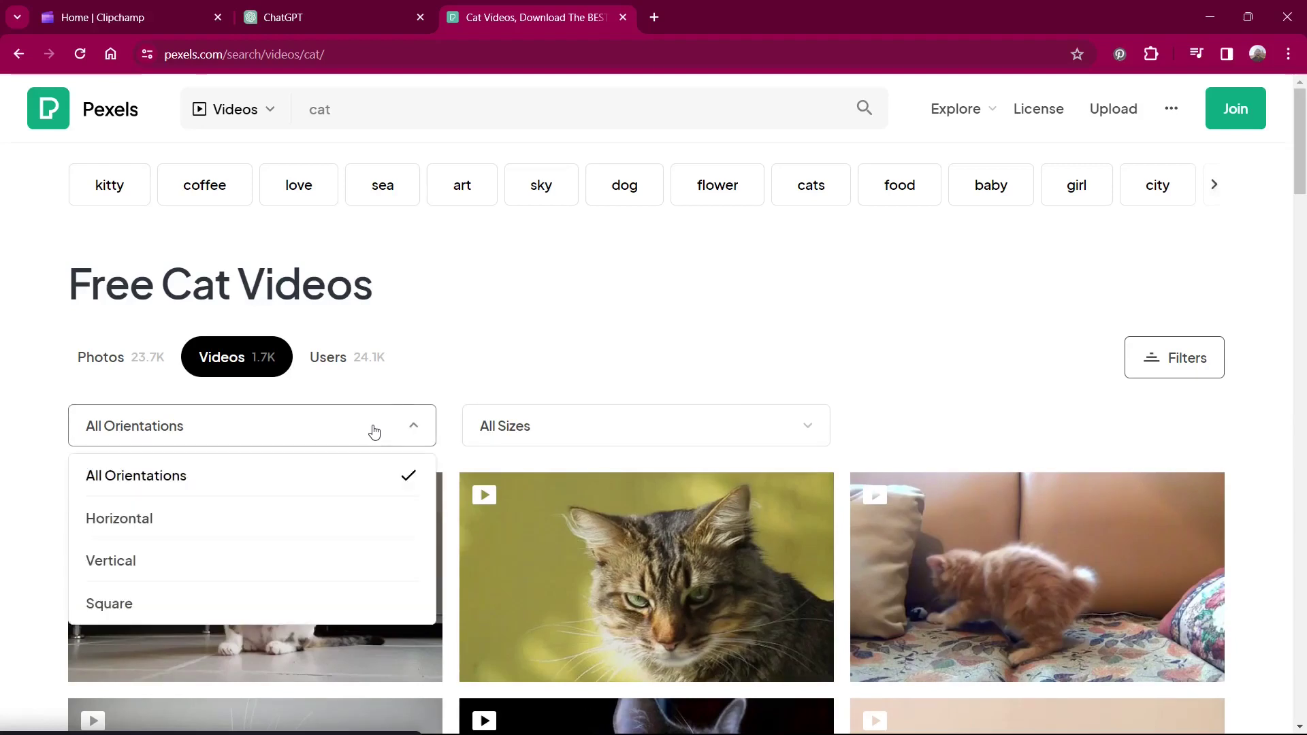
pyautogui.click(284, 560)
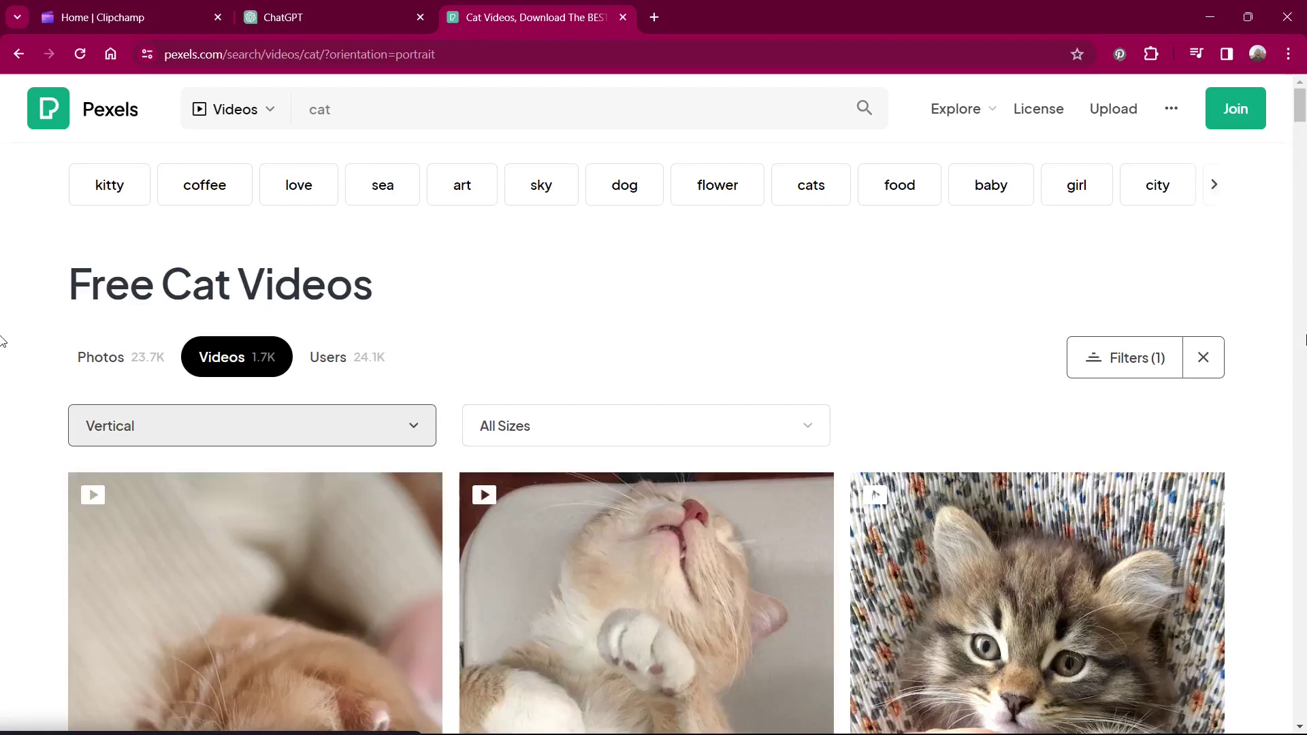
# Download the video of a person massaging a kitten's paws in Full HD 1080×1920, and return to the search results.
pyautogui.scroll(-6, 1293, 354)
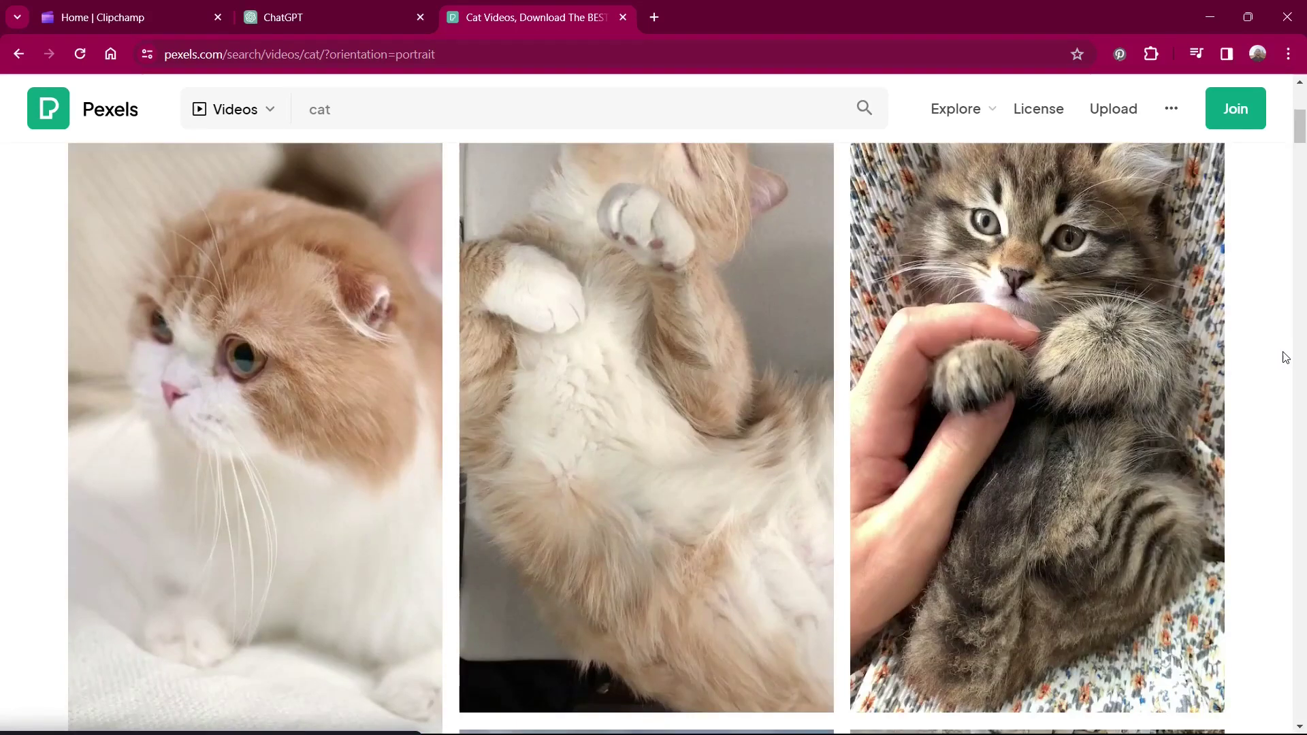
pyautogui.click(988, 286)
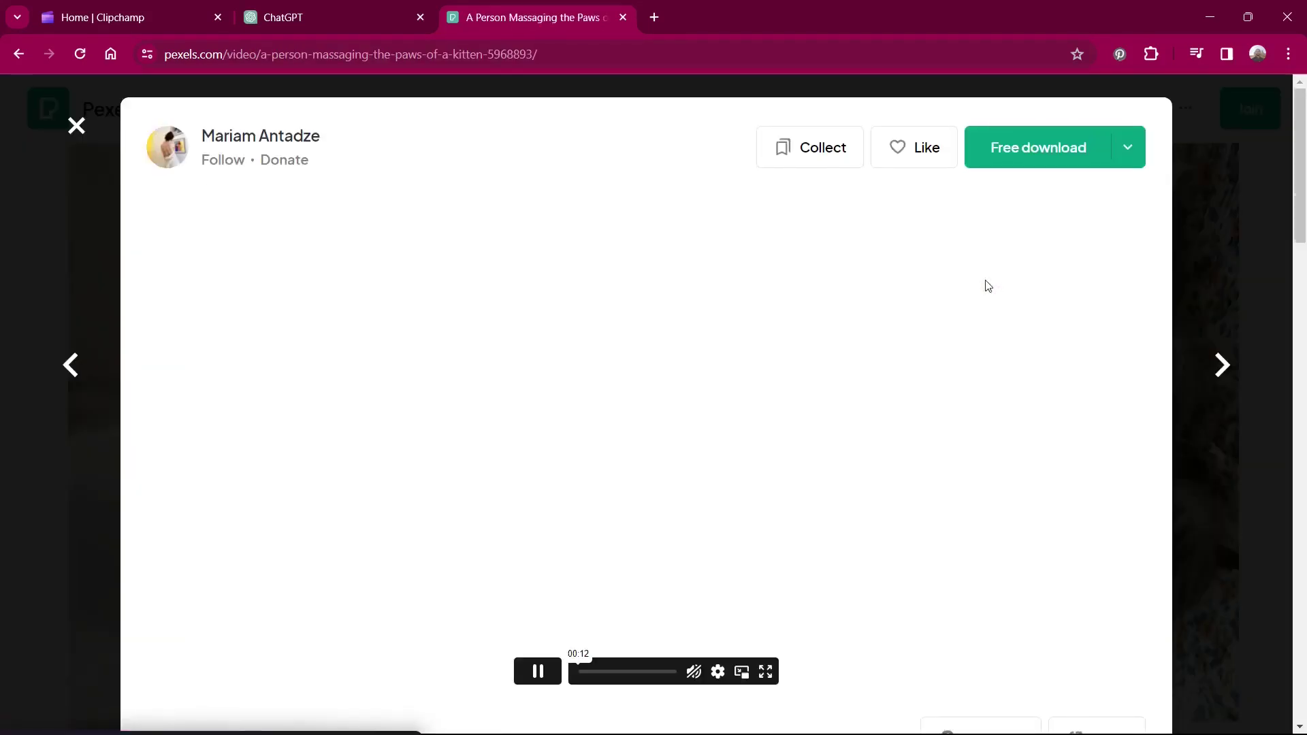
pyautogui.click(1129, 150)
pyautogui.click(998, 426)
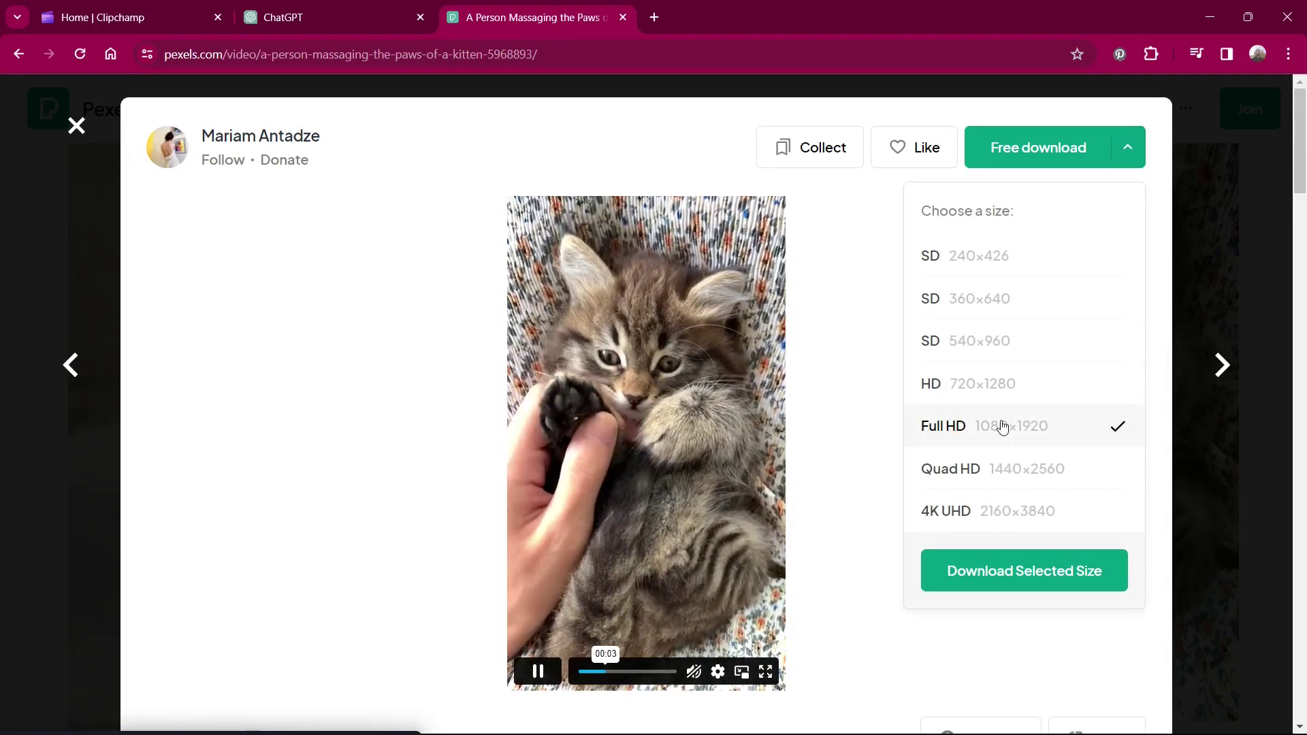
pyautogui.click(1032, 569)
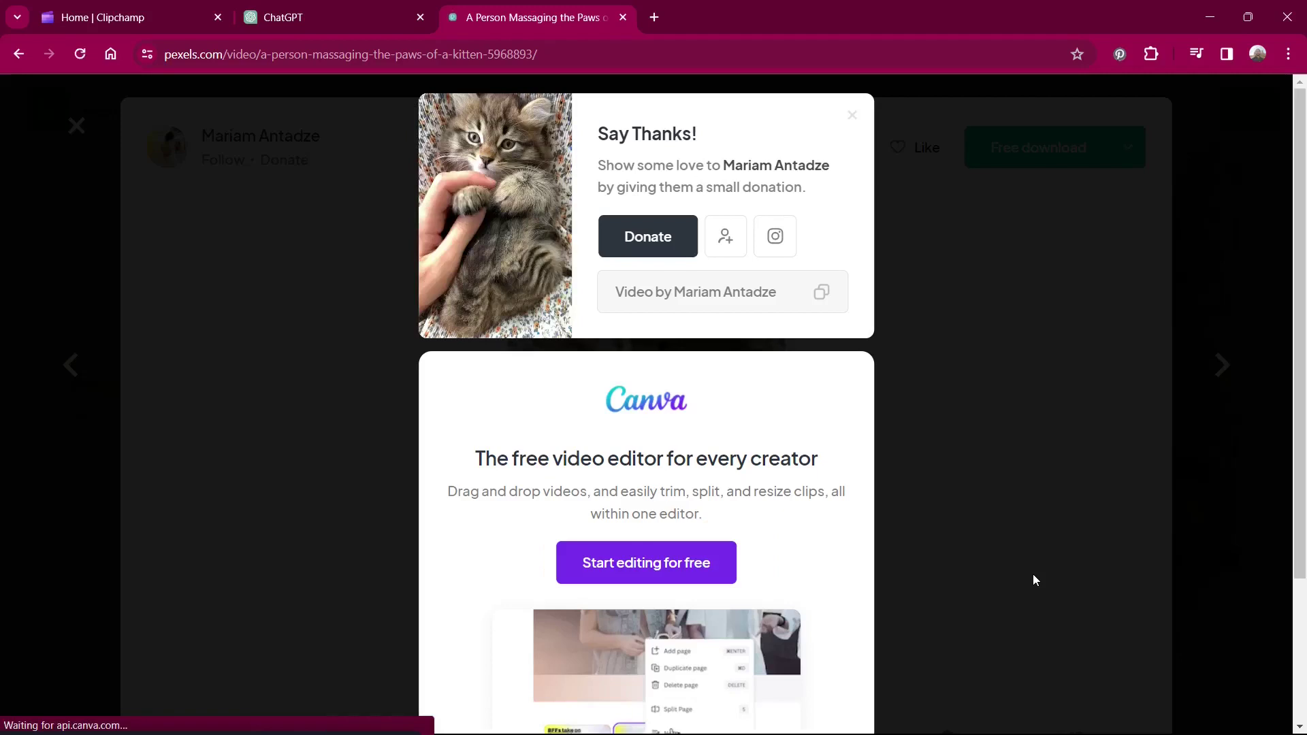
pyautogui.click(1217, 315)
pyautogui.click(1217, 315)
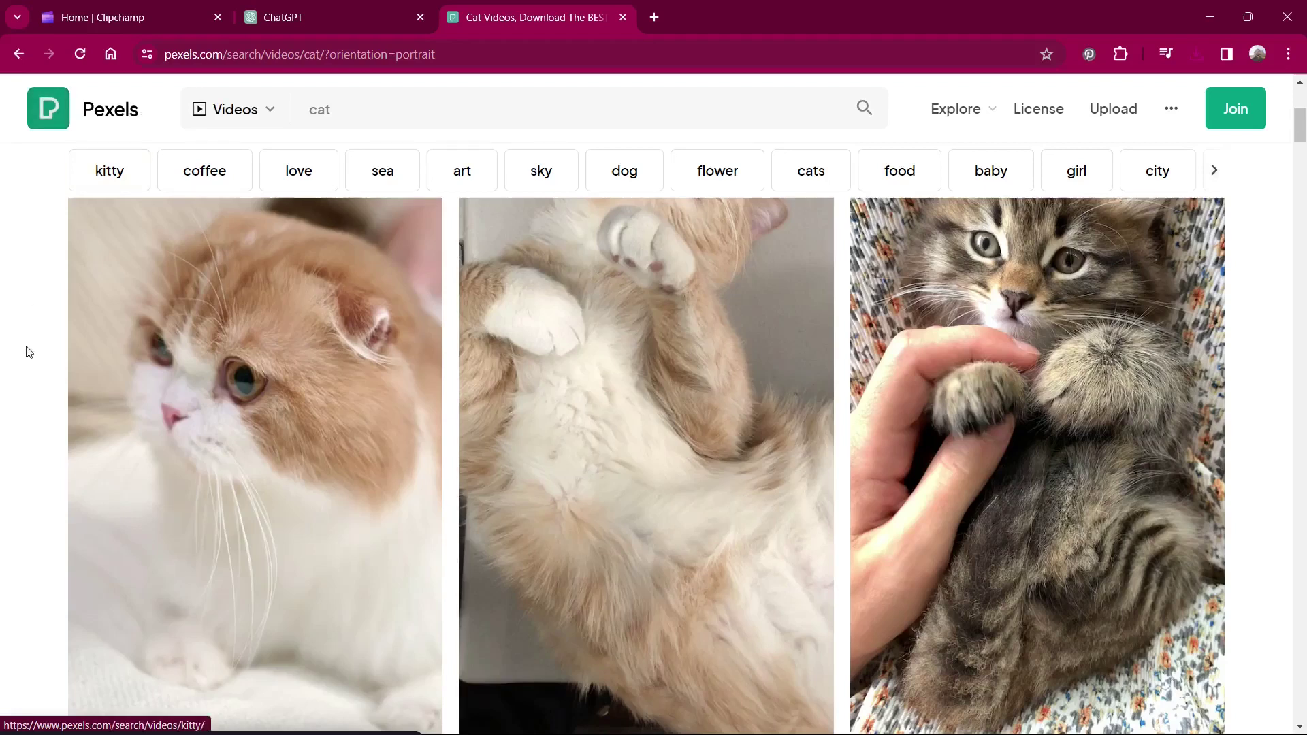
pyautogui.scroll(4, 20, 366)
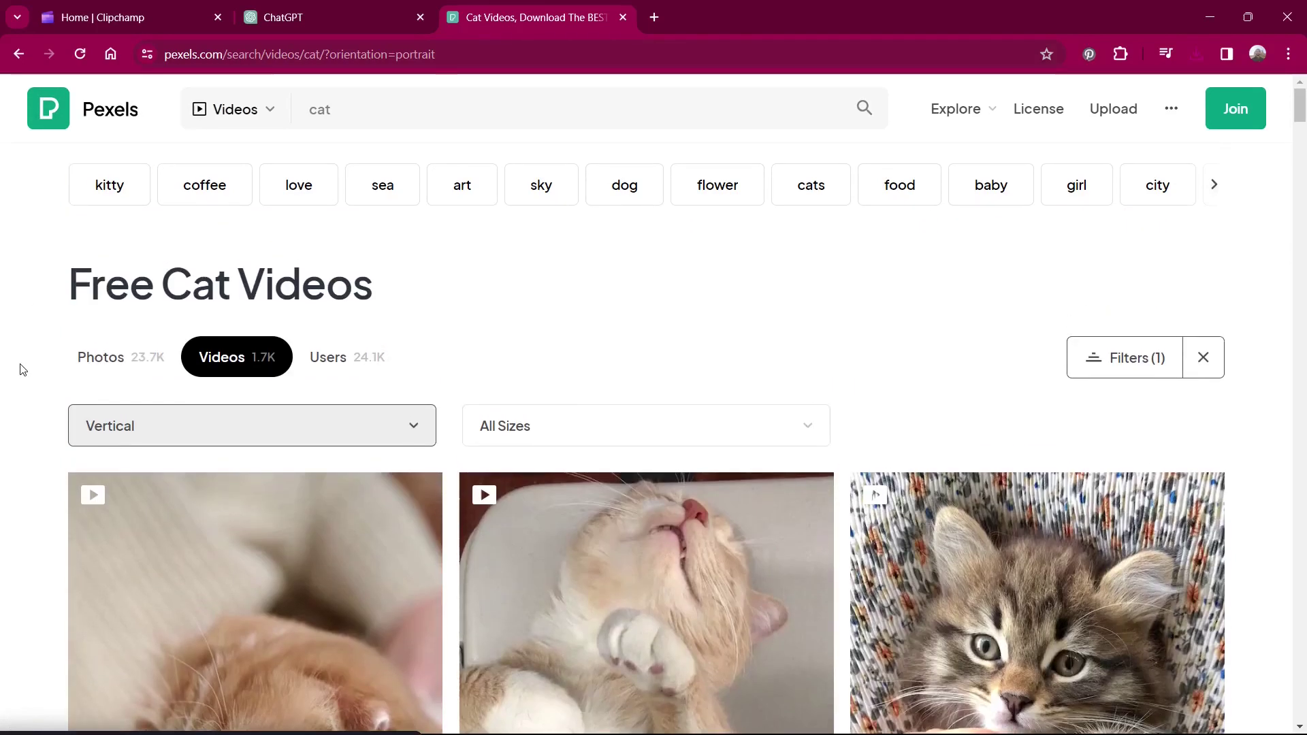
# Switch to Clipchamp, import the downloaded kitten video and place it at the start of the video track.
pyautogui.click(138, 10)
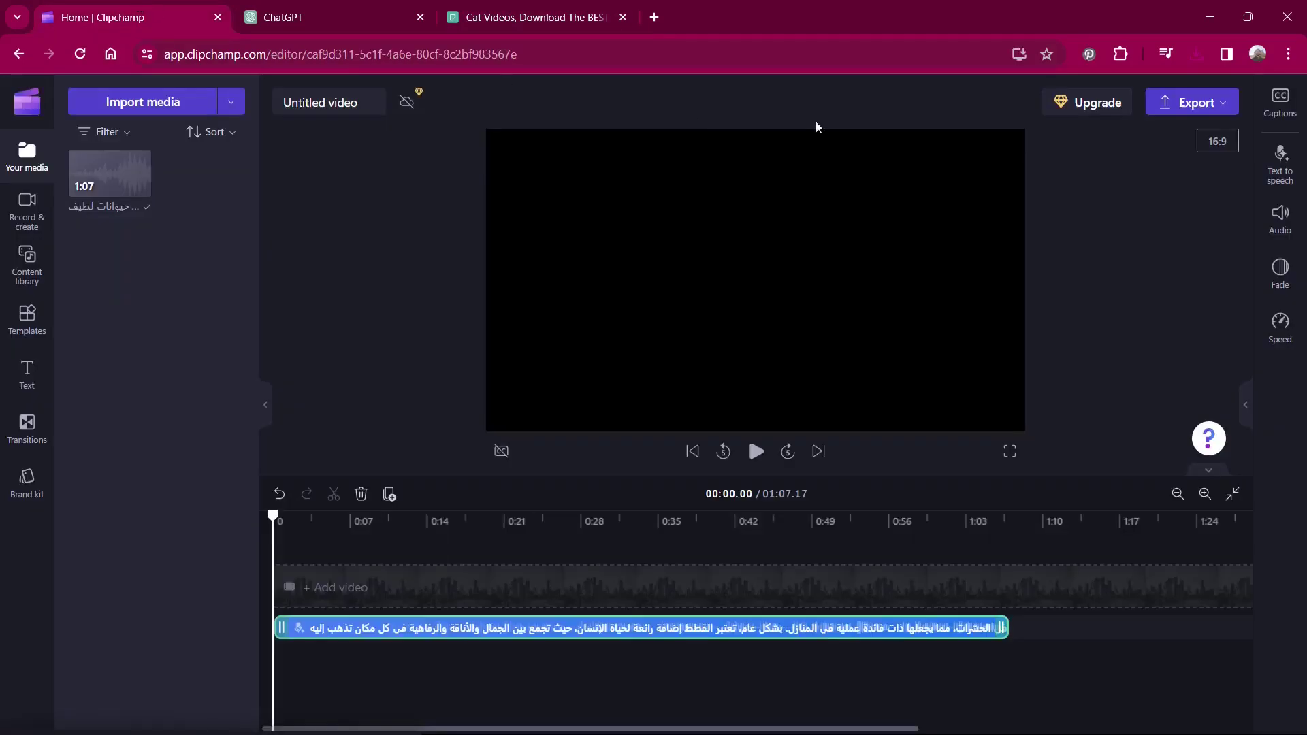
pyautogui.click(1198, 55)
pyautogui.moveTo(1076, 140); pyautogui.dragTo(128, 287)
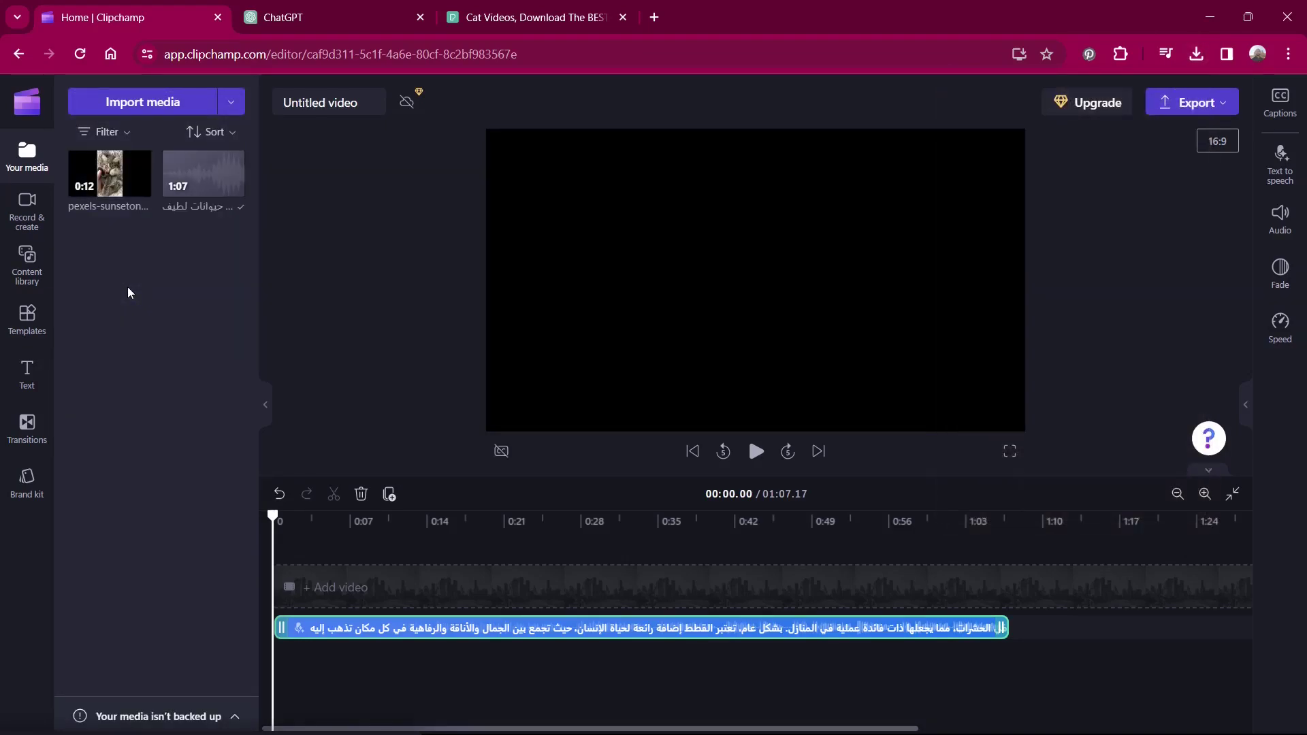
pyautogui.moveTo(109, 173); pyautogui.dragTo(299, 568)
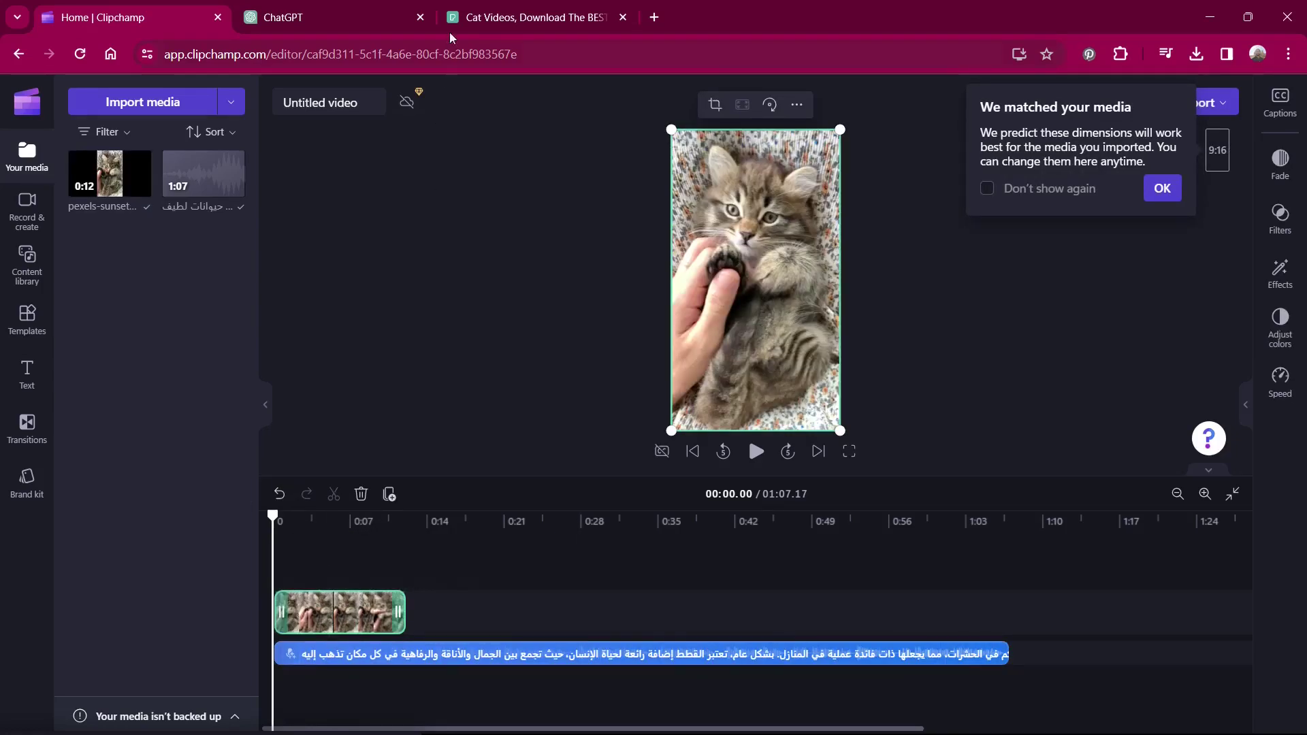
# Return to the Pexels results and download the cream beige cat sleeping on its back video in Full HD 1080×1920.
pyautogui.click(513, 8)
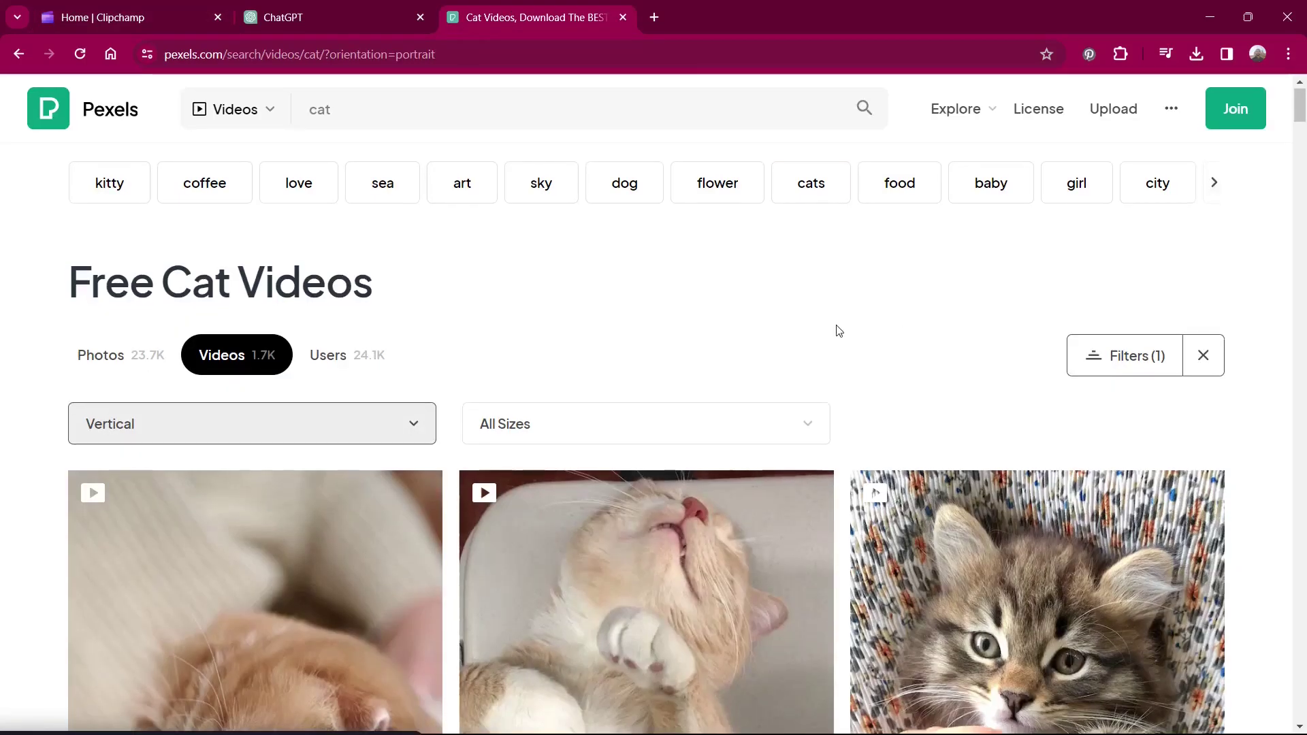
pyautogui.scroll(-2, 839, 331)
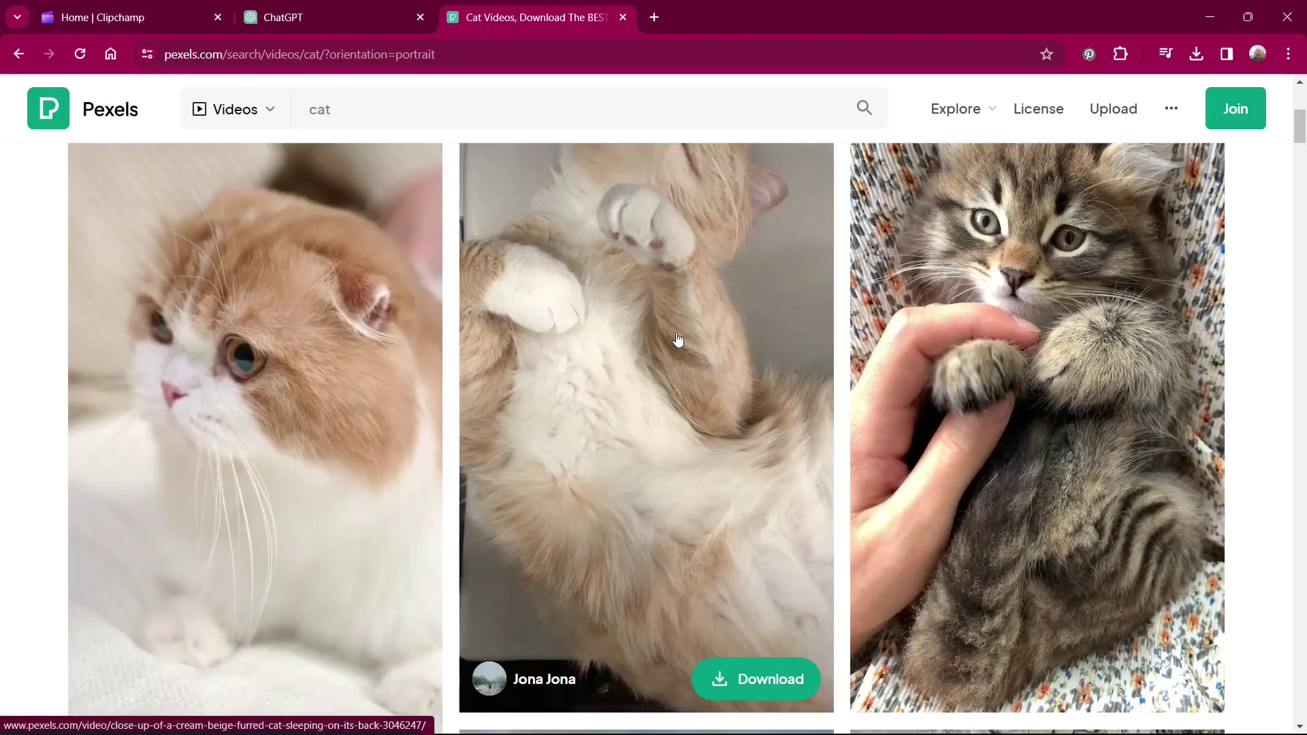
pyautogui.click(679, 340)
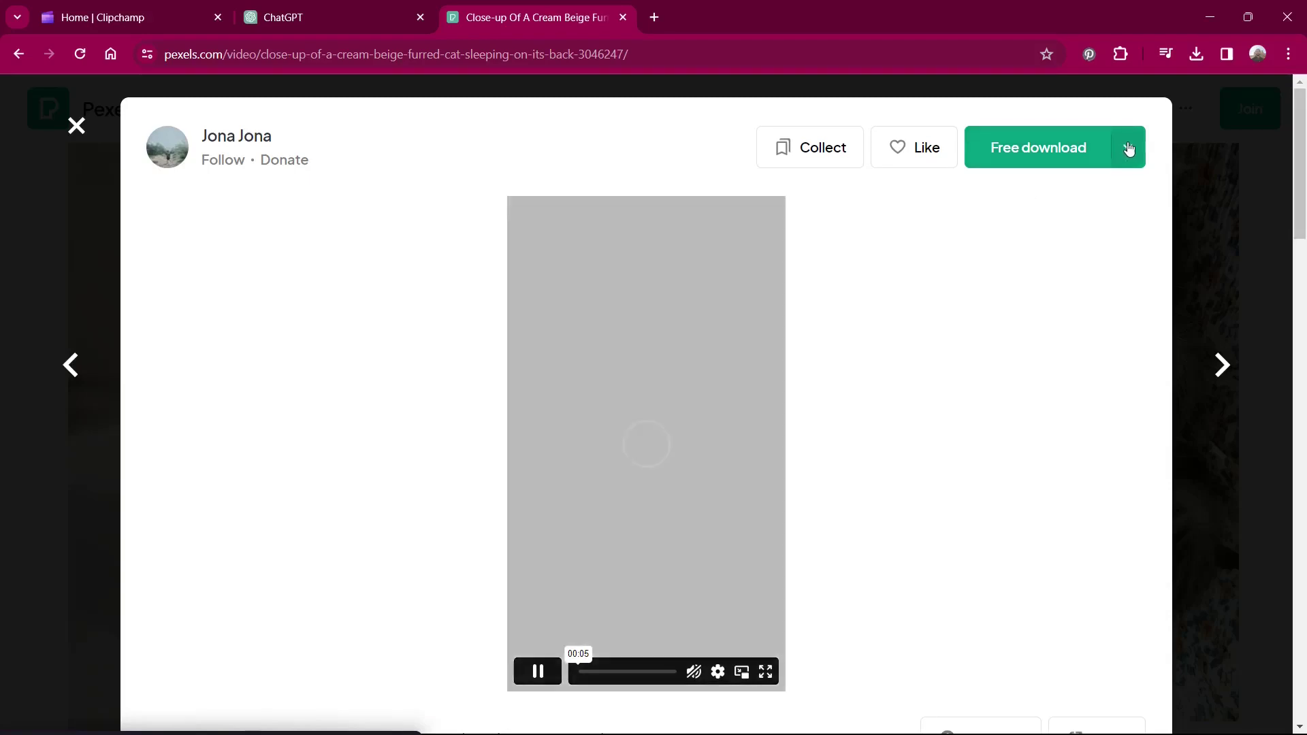
pyautogui.click(1128, 149)
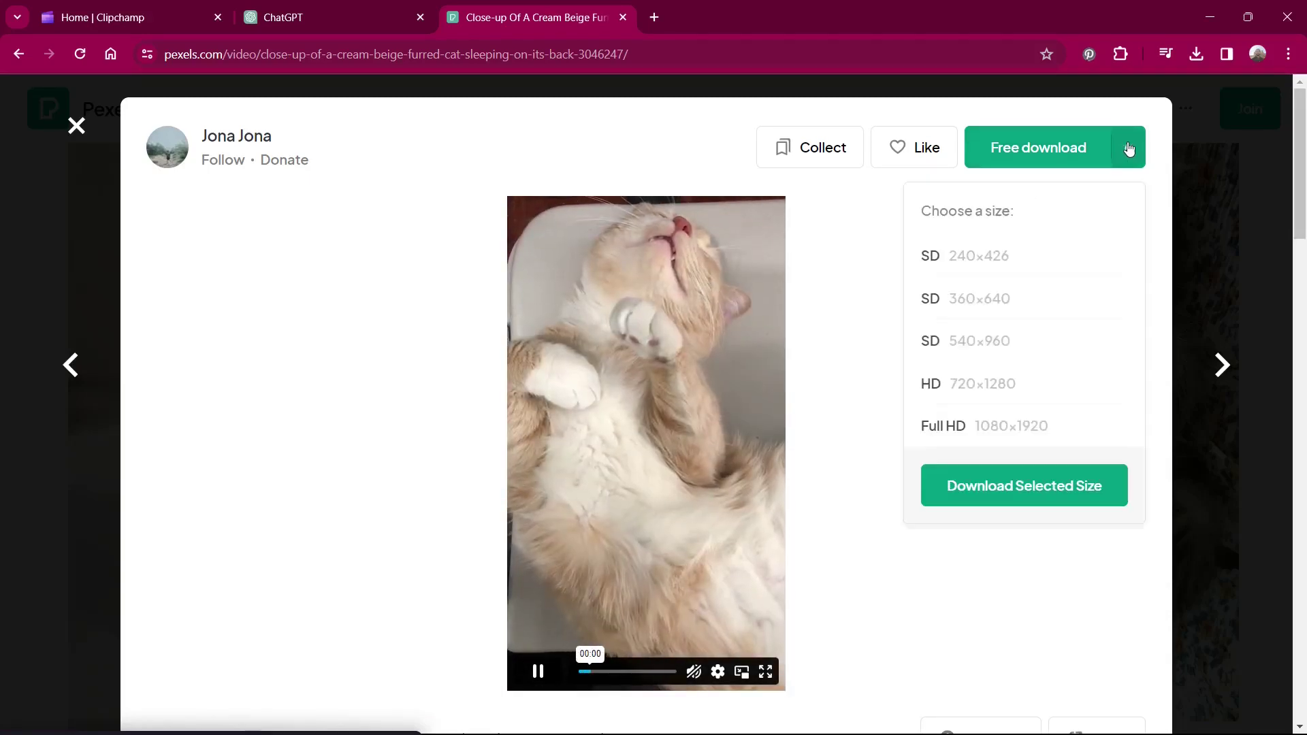
pyautogui.click(957, 426)
pyautogui.click(994, 487)
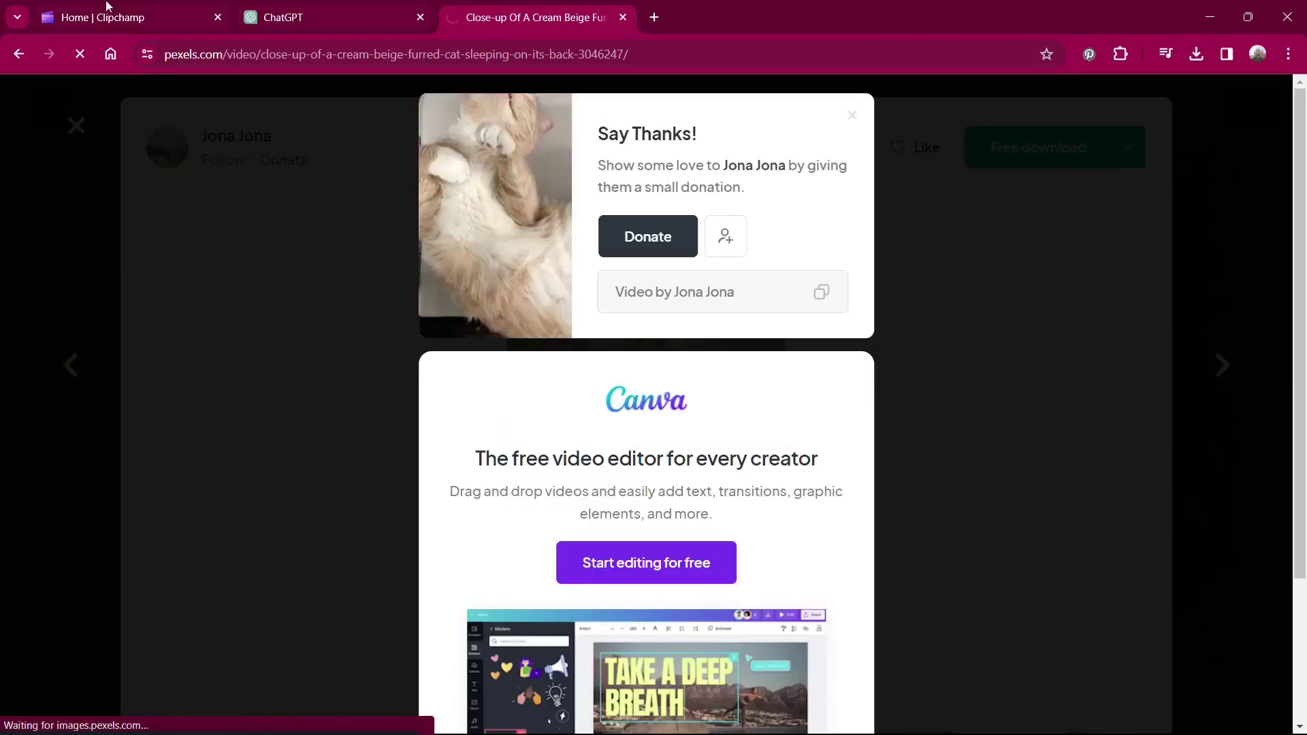
# Import the downloaded sleeping cat video into Clipchamp and place it directly after the kitten clip on the timeline.
pyautogui.click(107, 8)
pyautogui.click(1197, 53)
pyautogui.moveTo(1041, 129); pyautogui.dragTo(158, 409)
pyautogui.moveTo(107, 174); pyautogui.dragTo(424, 612)
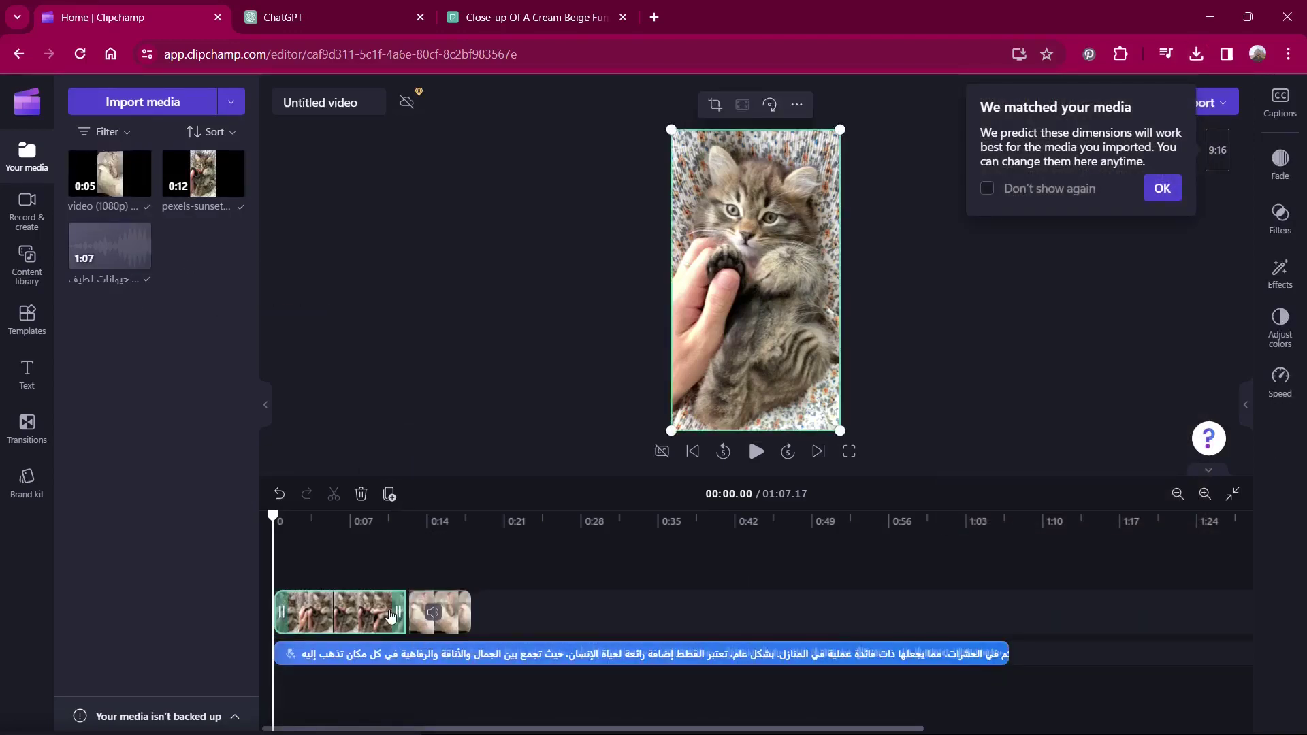
# Add four copies of the kitten clip after the sleeping cat clip and trim the last one to the narration's end at 01:07.17.
pyautogui.moveTo(390, 616); pyautogui.dragTo(538, 635)
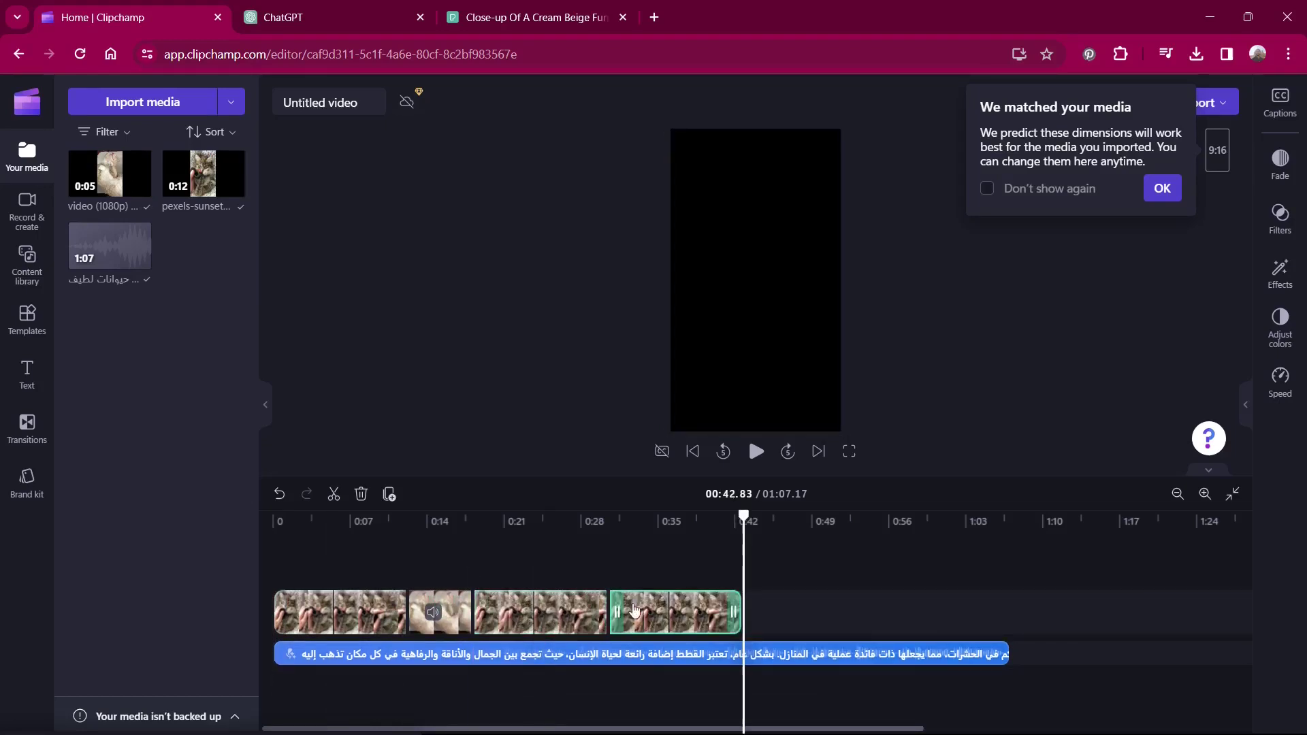
pyautogui.hotkey('ctrl', 'd')
pyautogui.hotkey('ctrl', 'd')
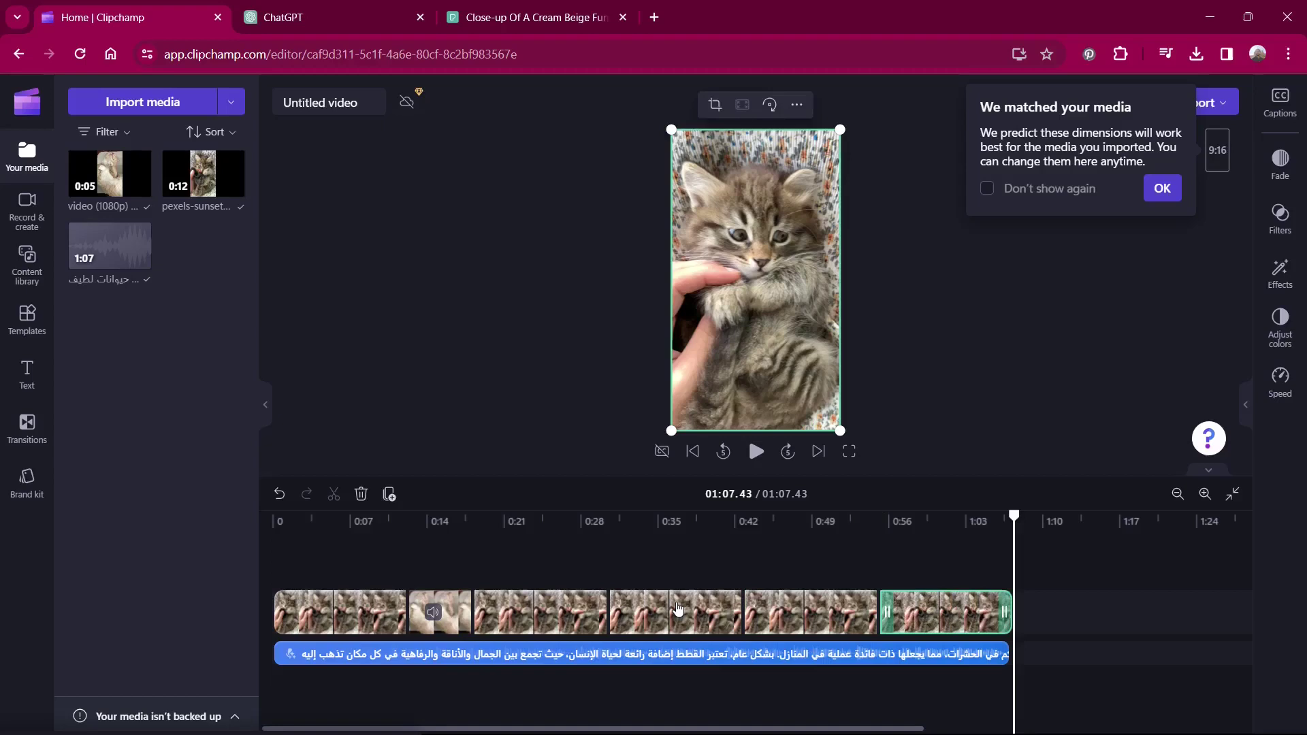
pyautogui.moveTo(1009, 609); pyautogui.dragTo(1006, 602)
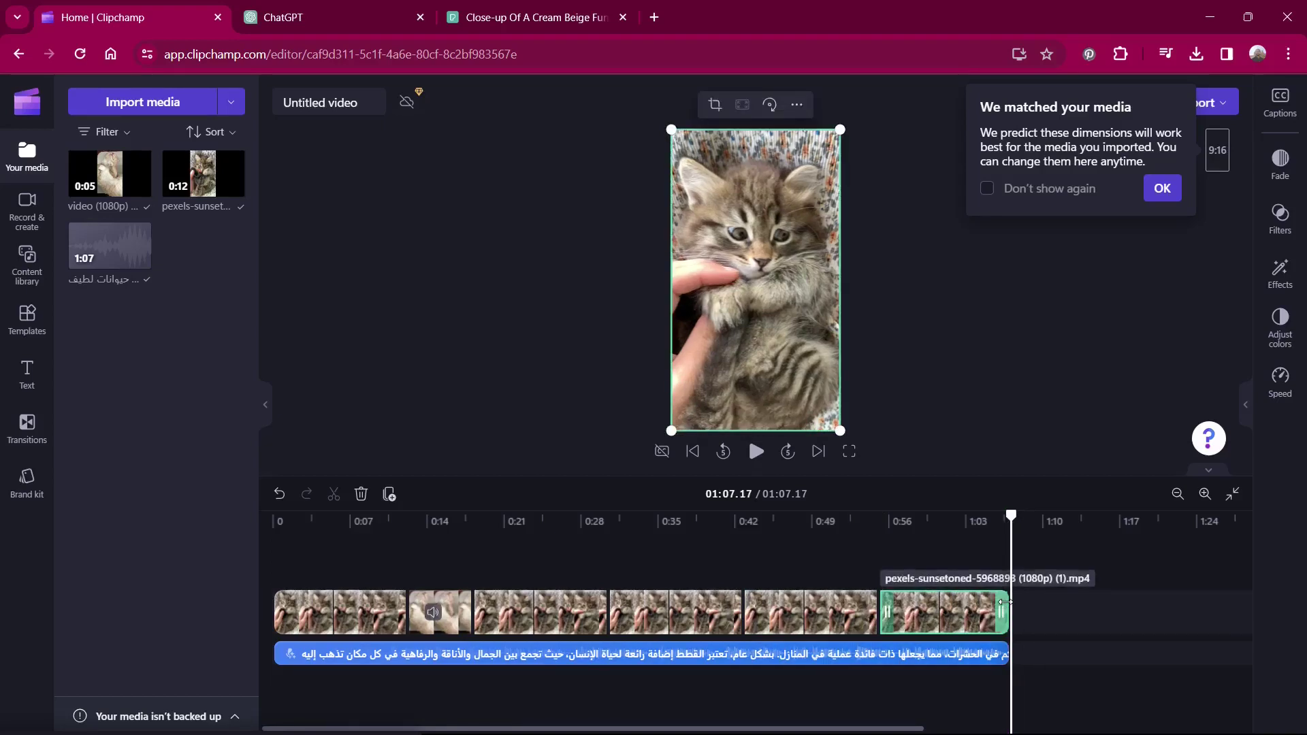
# Play the assembled video from near its start to check the footage with the narration, and pause it.
pyautogui.click(277, 522)
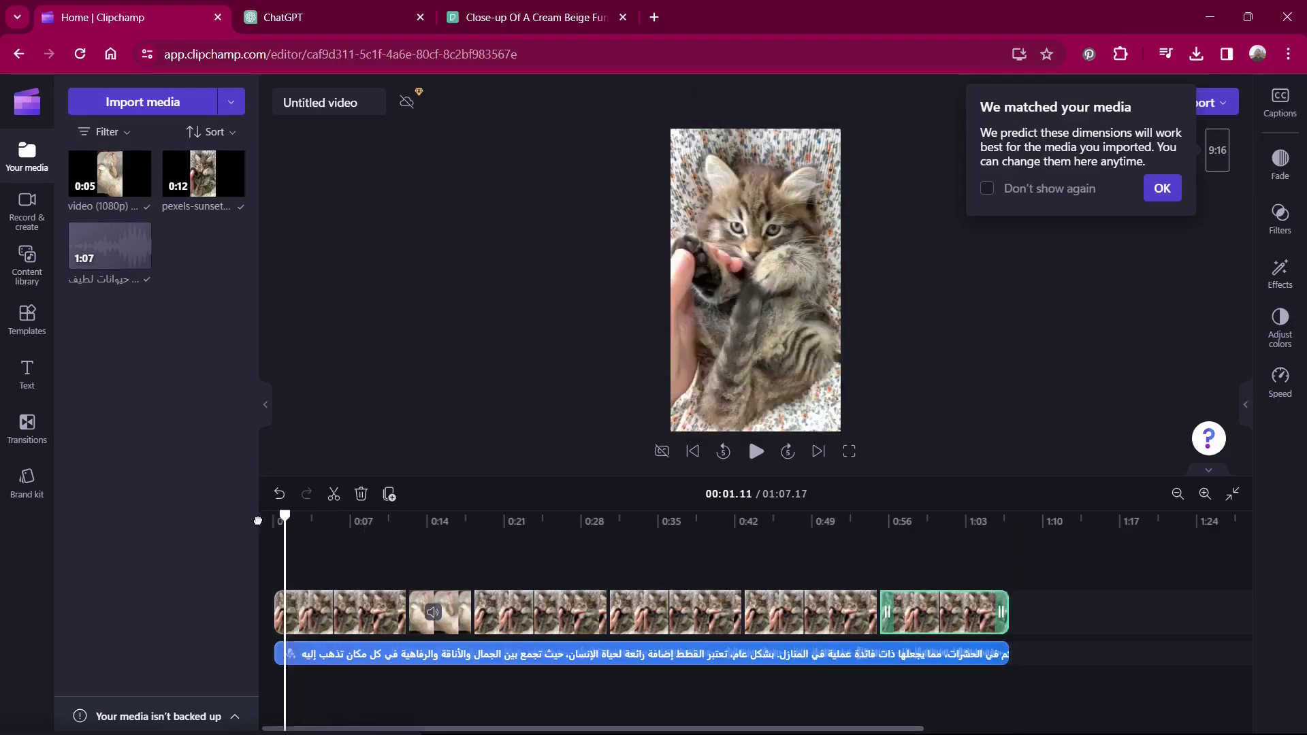
pyautogui.click(757, 453)
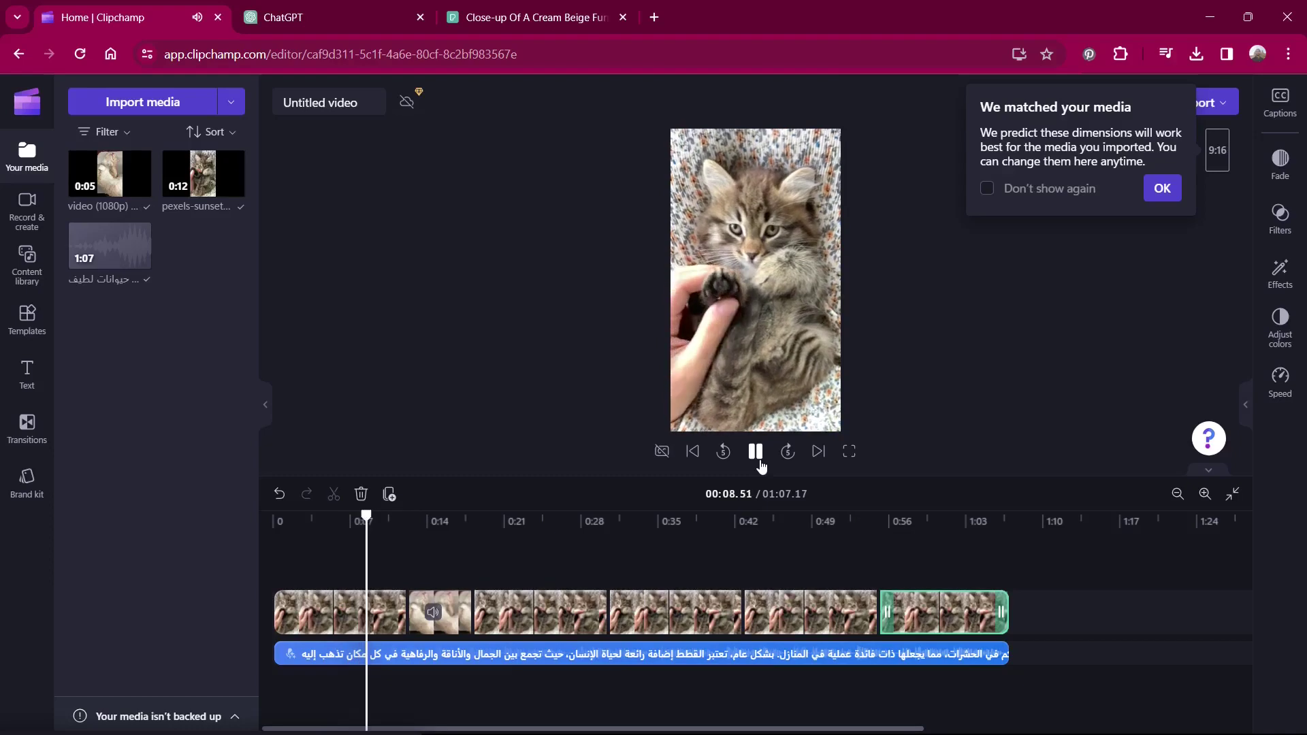
pyautogui.click(761, 462)
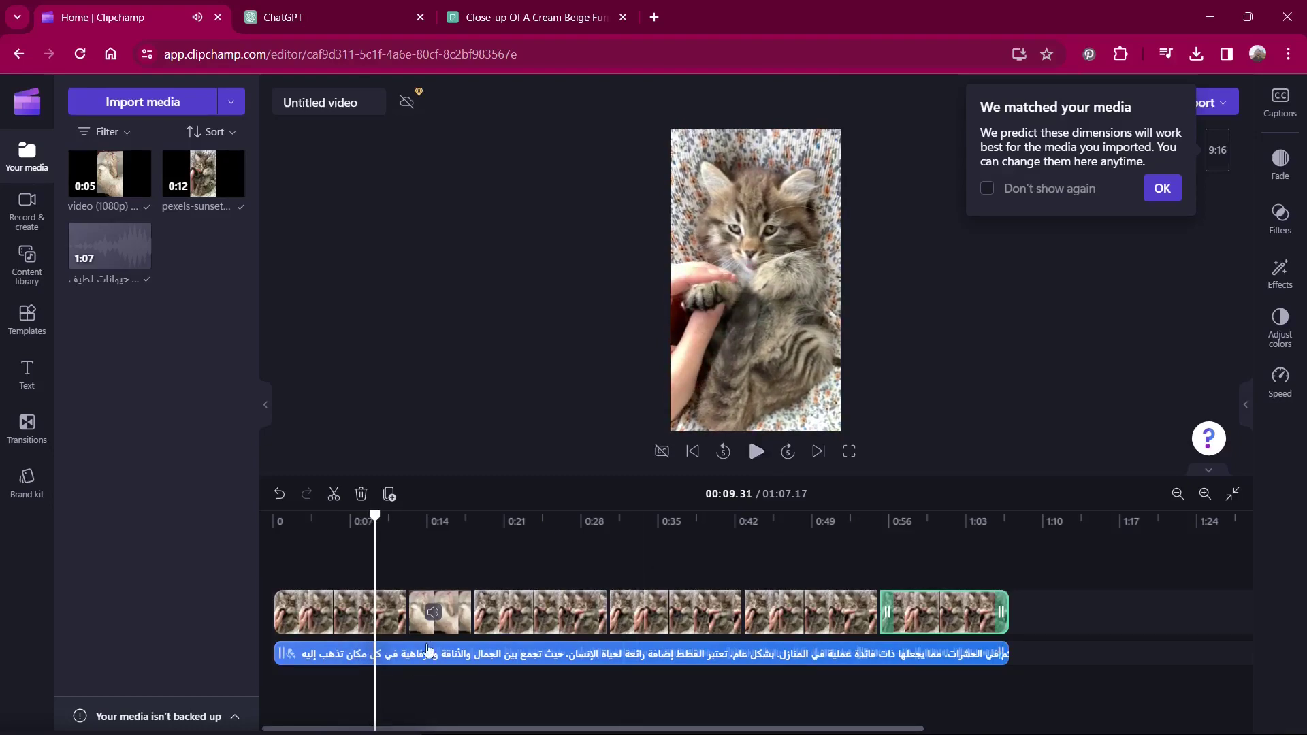
# Select the narration clip and examine its volume and speed settings.
pyautogui.click(405, 655)
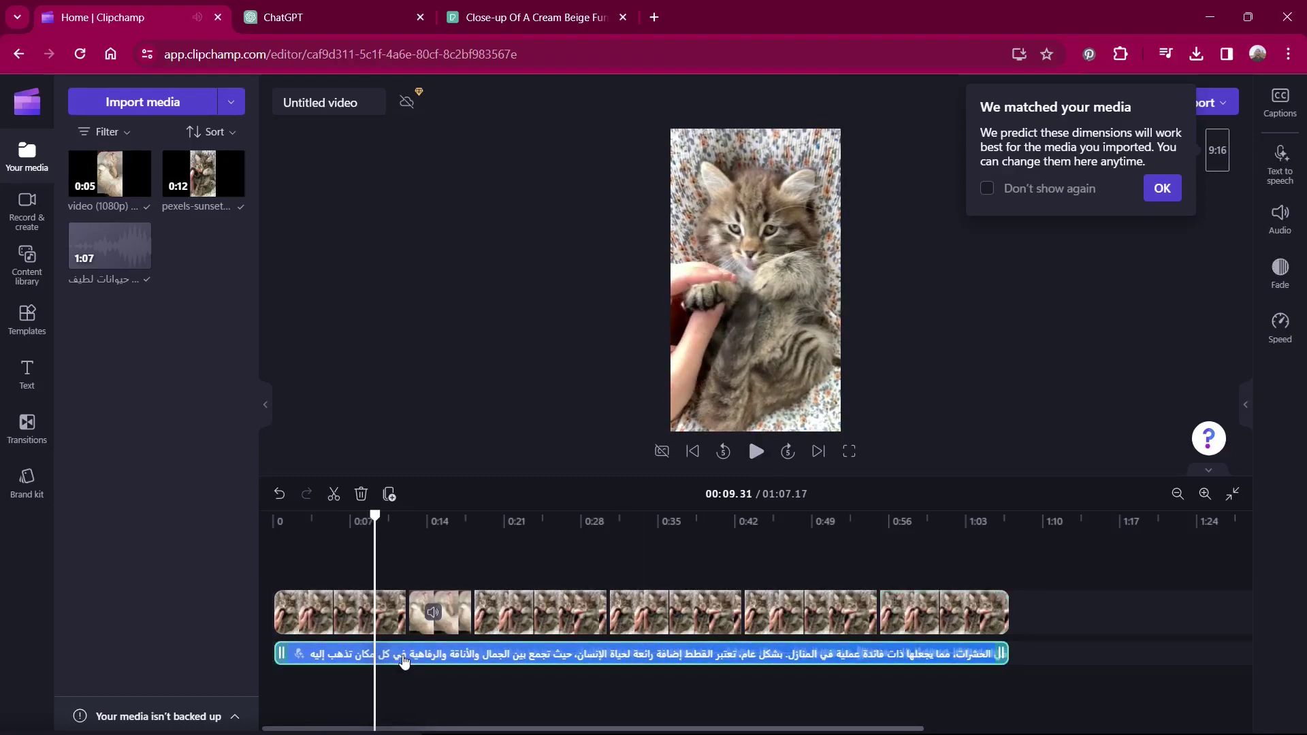
pyautogui.click(1280, 225)
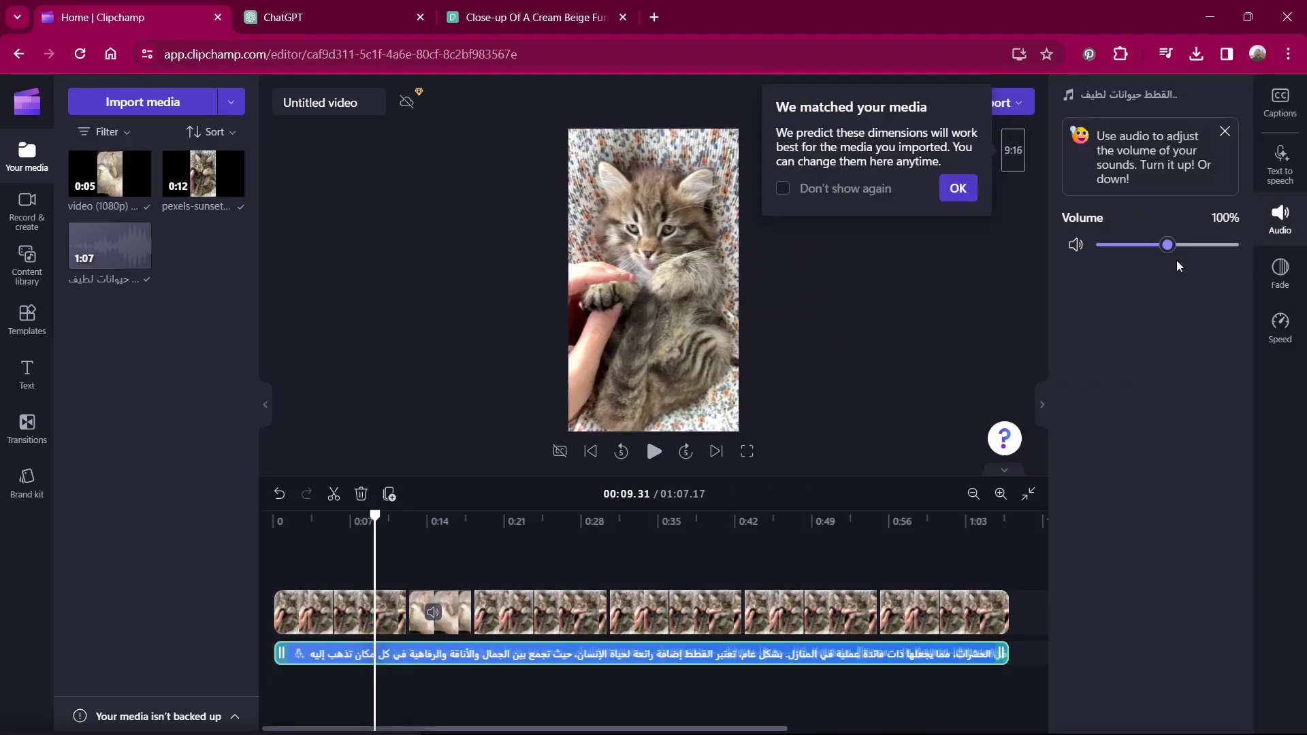
pyautogui.moveTo(1168, 247)
pyautogui.mouseDown()
pyautogui.moveTo(1152, 252)
pyautogui.moveTo(1165, 253)
pyautogui.mouseUp()
pyautogui.click(1268, 326)
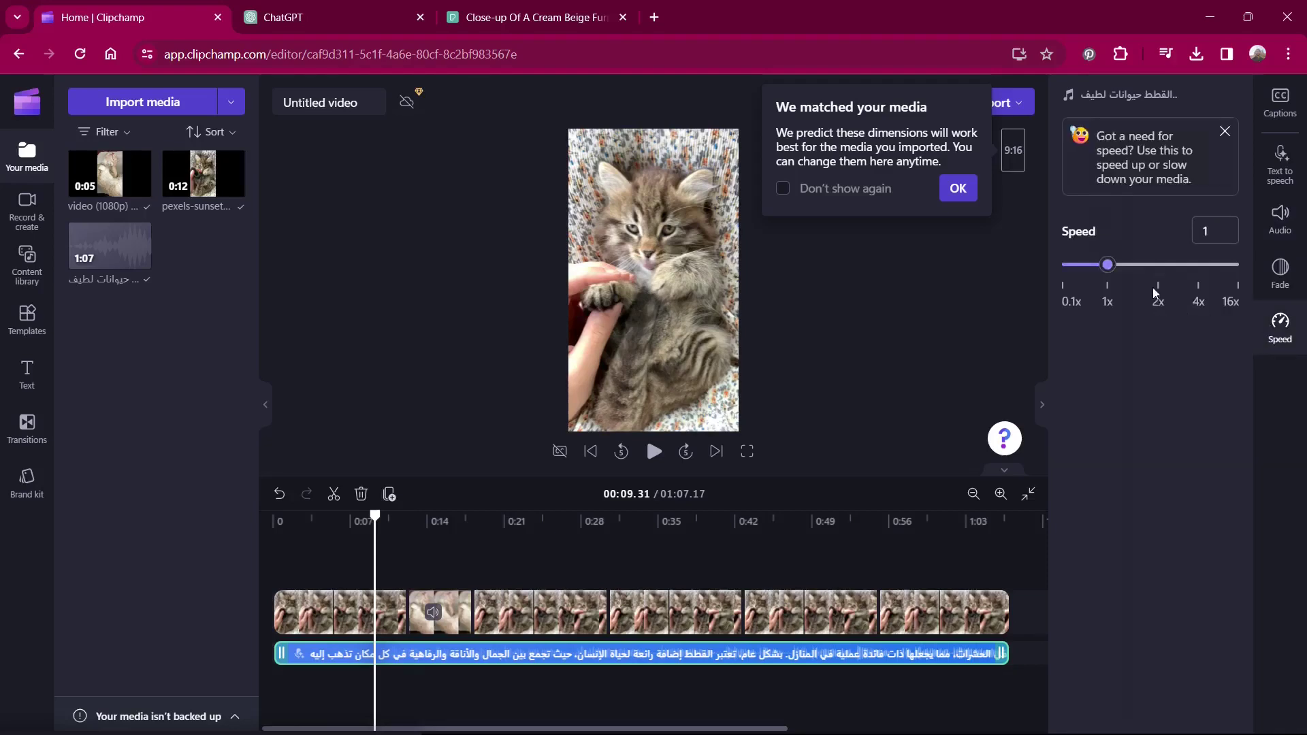
# Set the narration's fade in and fade out to 1.6 s each.
pyautogui.click(1282, 286)
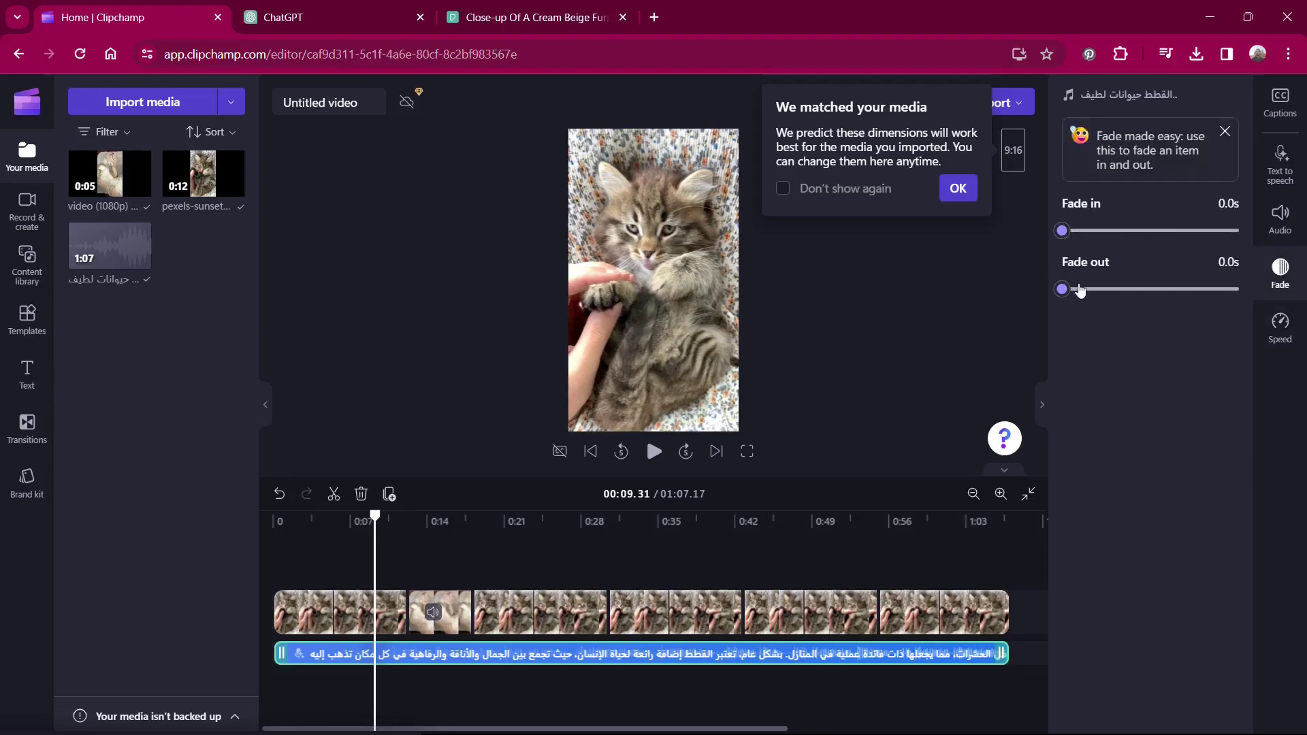
pyautogui.moveTo(1092, 235); pyautogui.dragTo(1202, 234)
pyautogui.moveTo(1068, 292); pyautogui.dragTo(1200, 292)
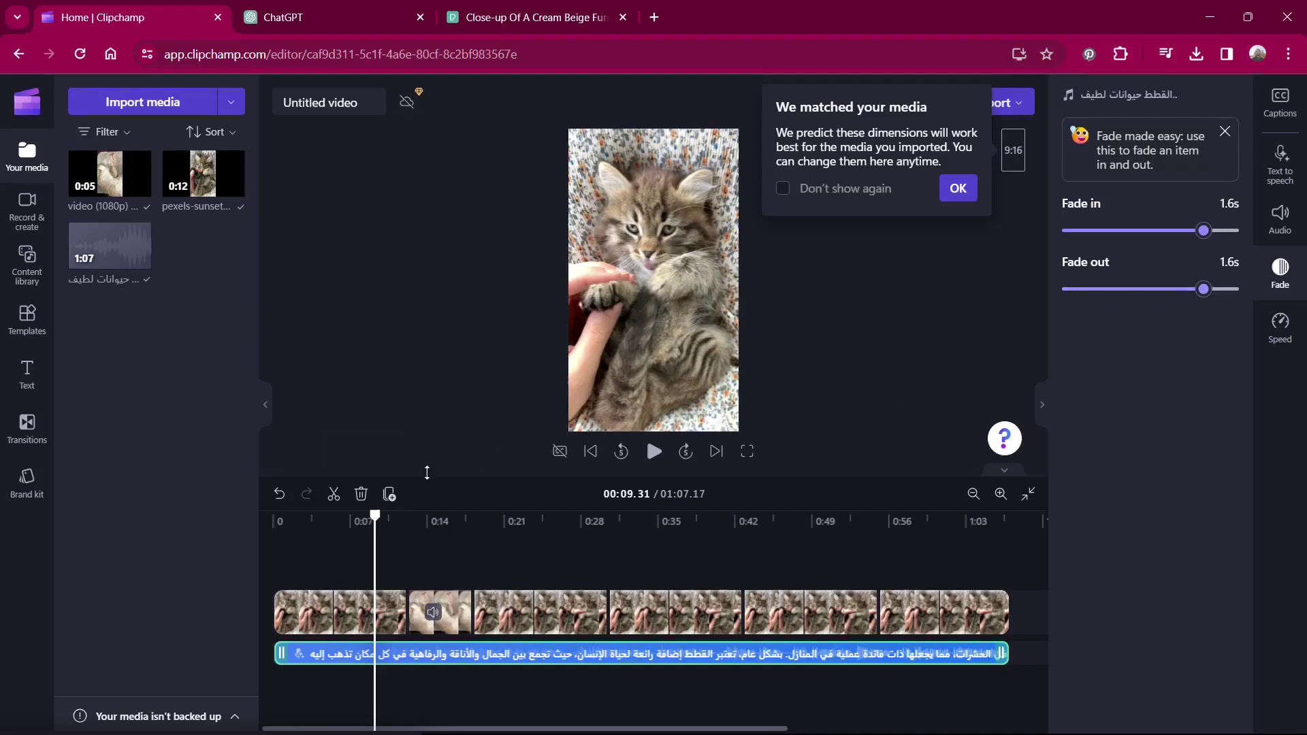
# Play the opening of the video twice from the start to check the narration's fade in.
pyautogui.click(590, 451)
pyautogui.click(654, 451)
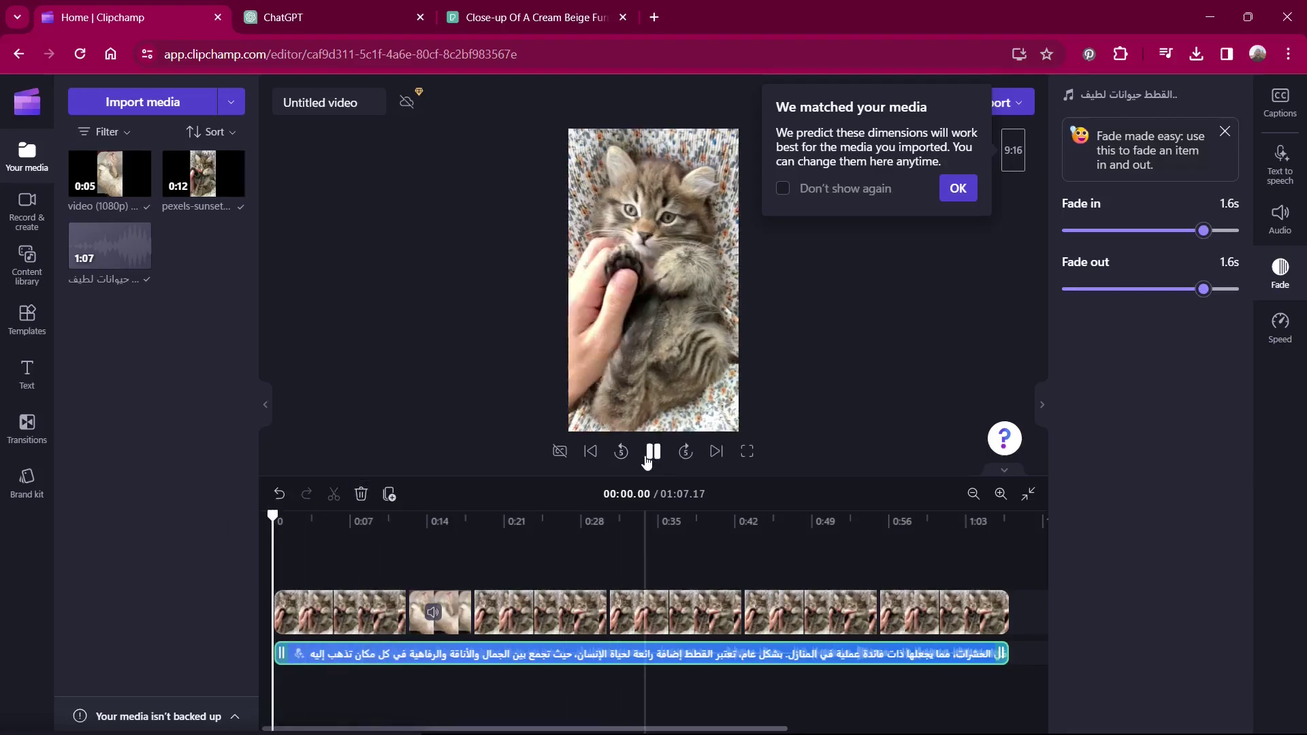
pyautogui.click(647, 458)
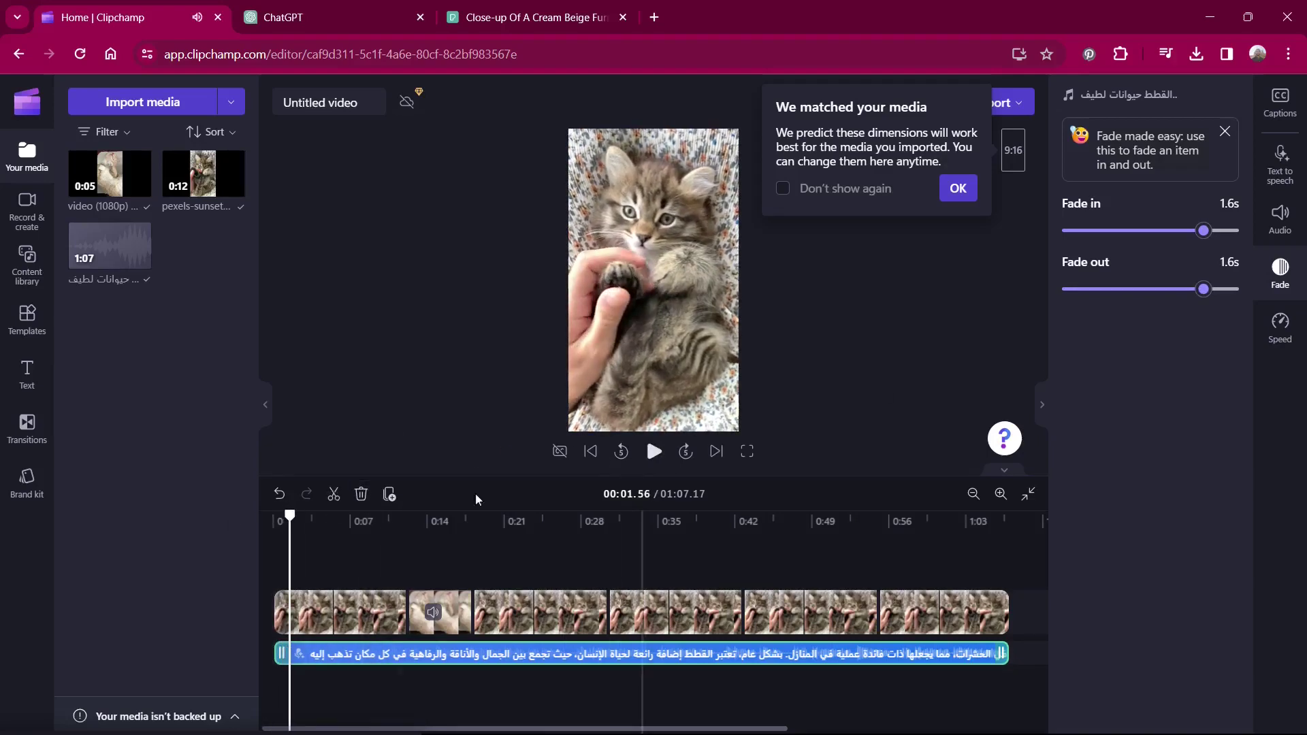
pyautogui.click(276, 521)
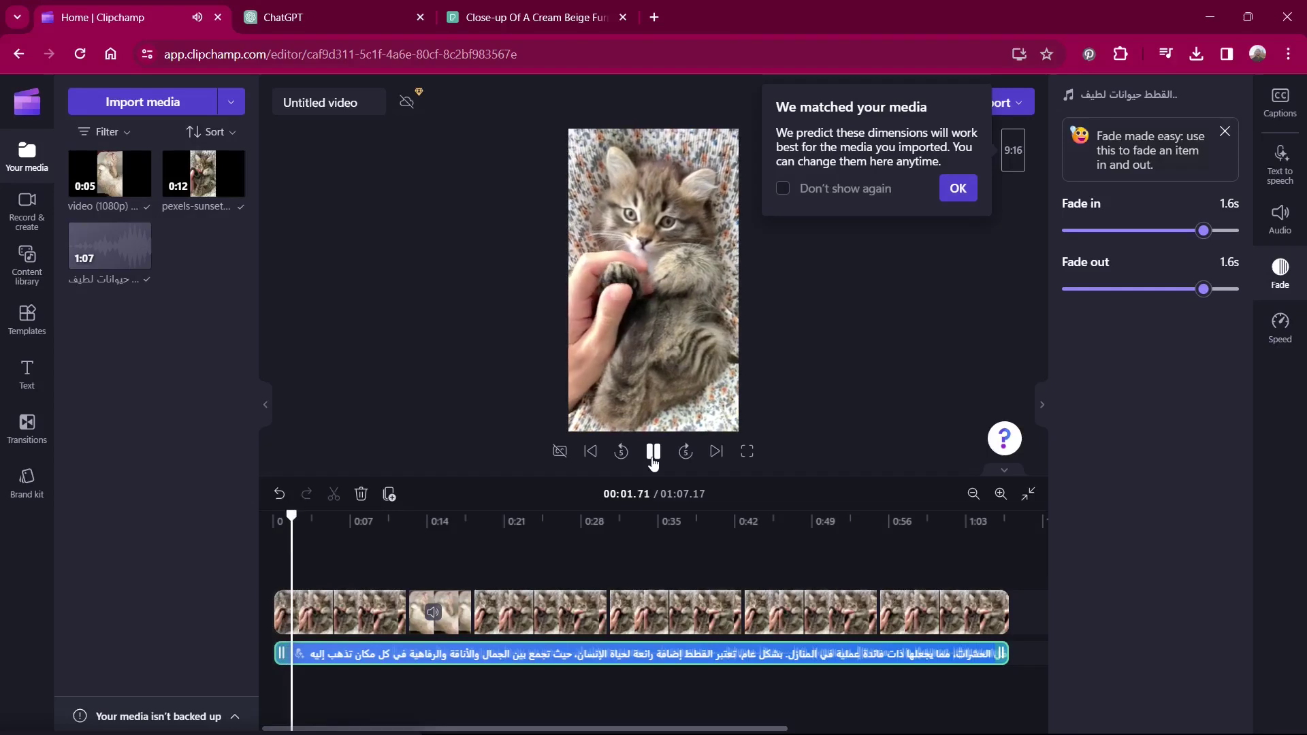
pyautogui.click(660, 461)
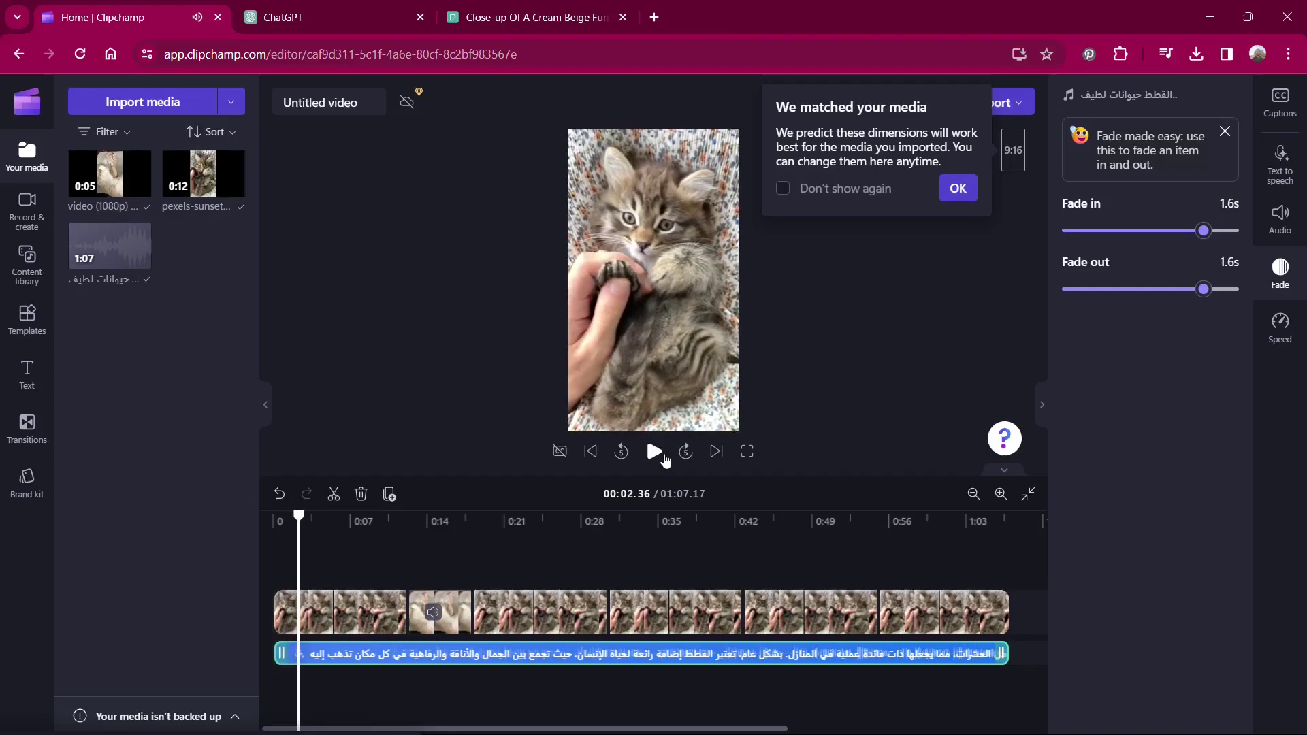
# Name the video "cat vids" and export it in 1080p quality.
pyautogui.click(958, 190)
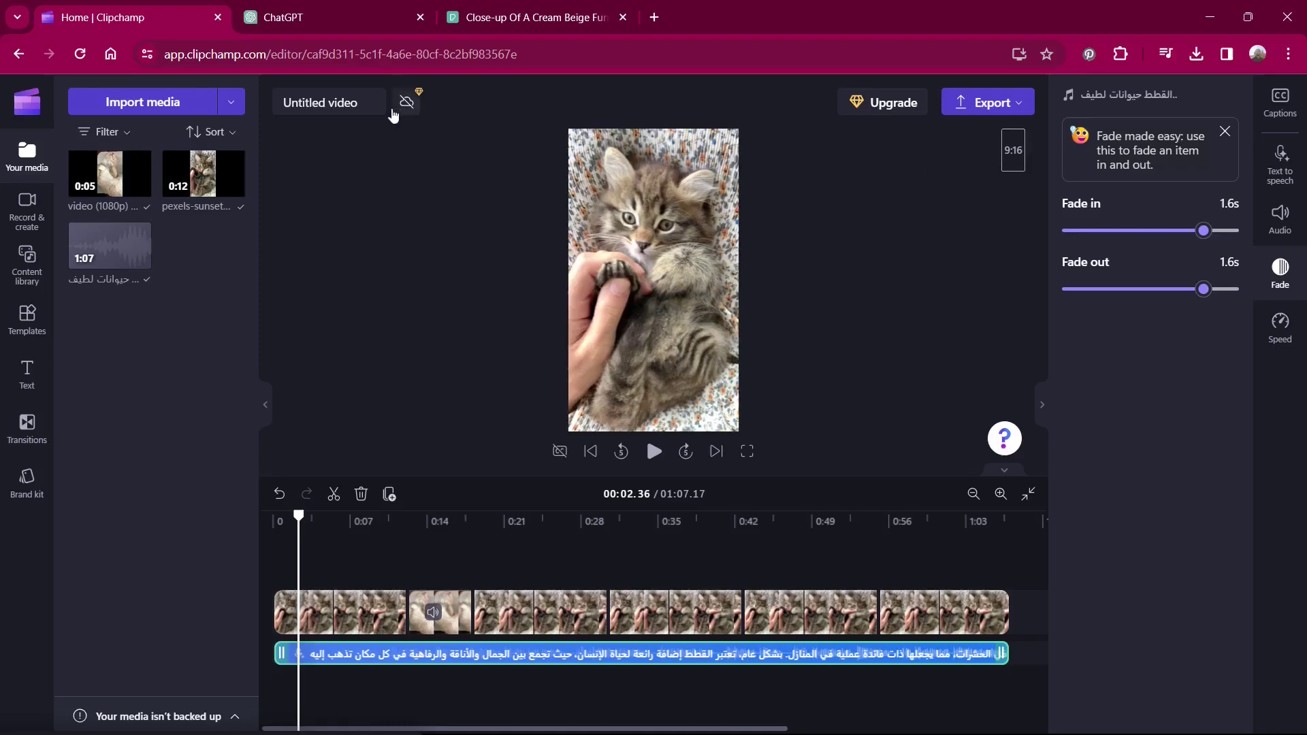
pyautogui.click(334, 103)
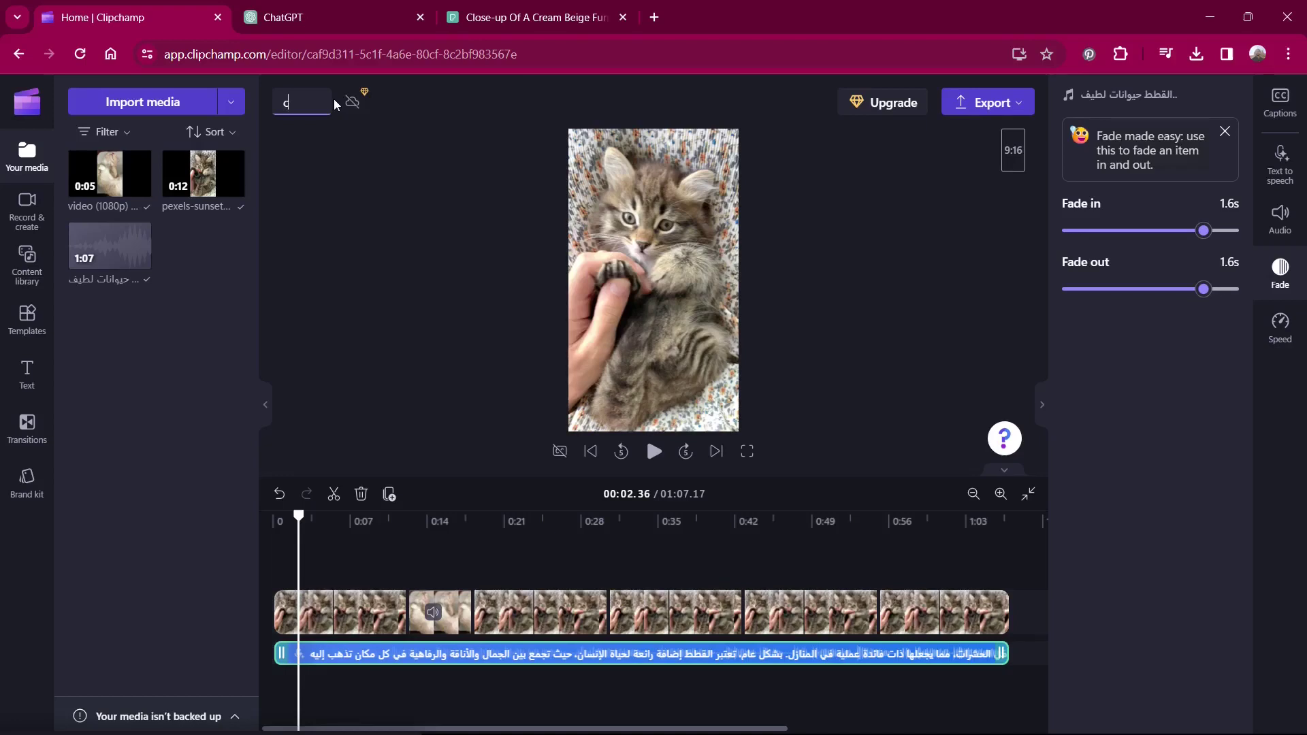
pyautogui.write('cat vids')
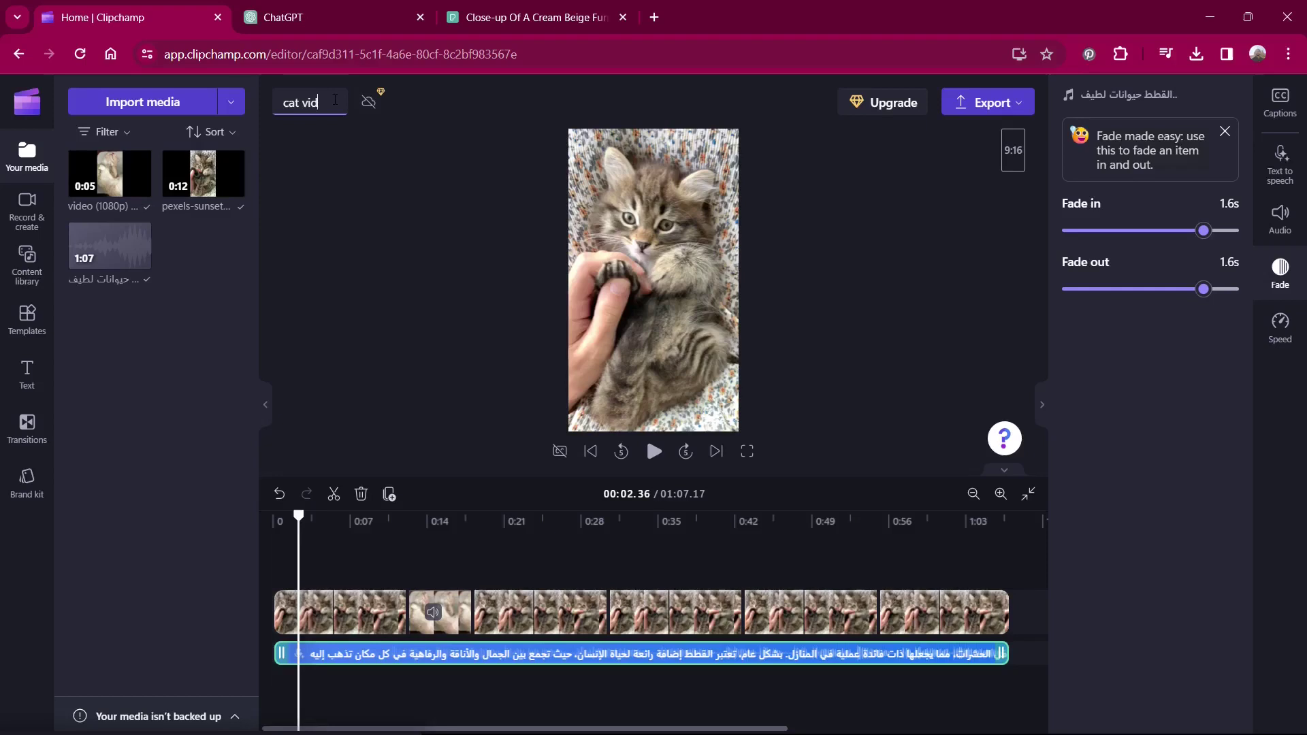
pyautogui.click(977, 107)
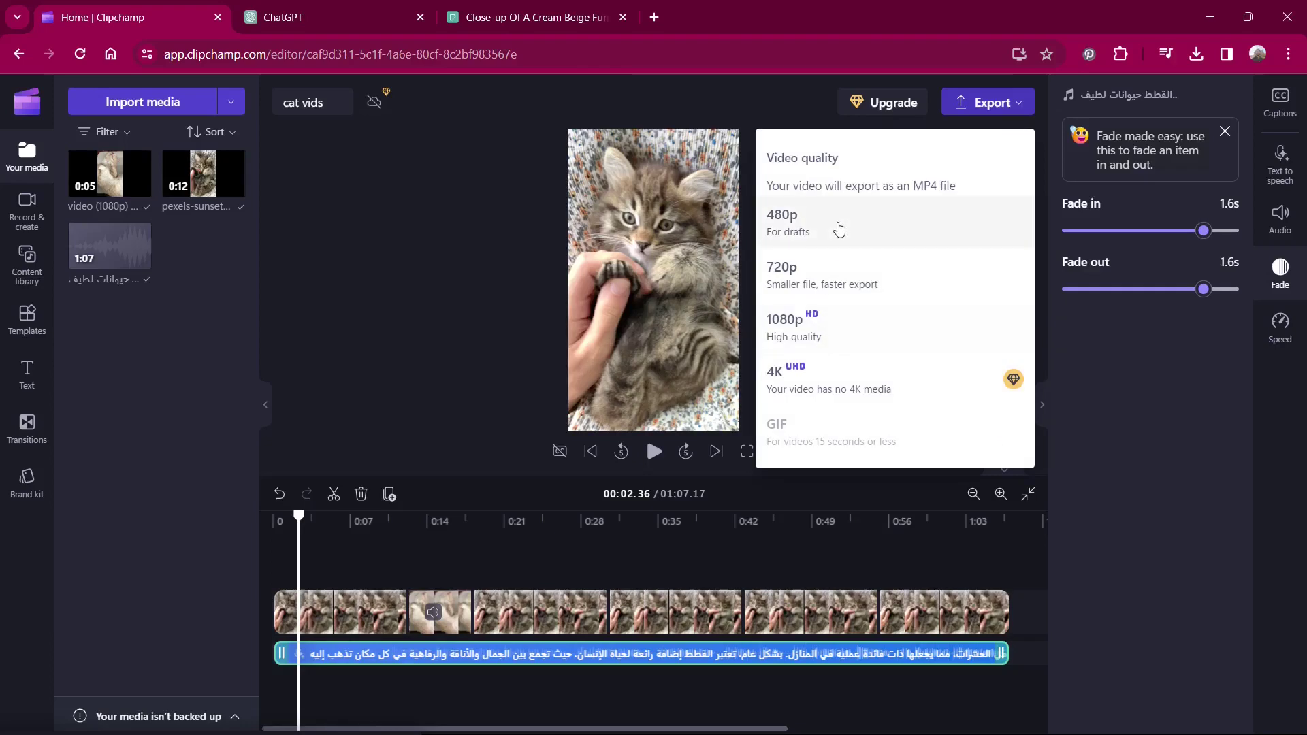
pyautogui.click(861, 341)
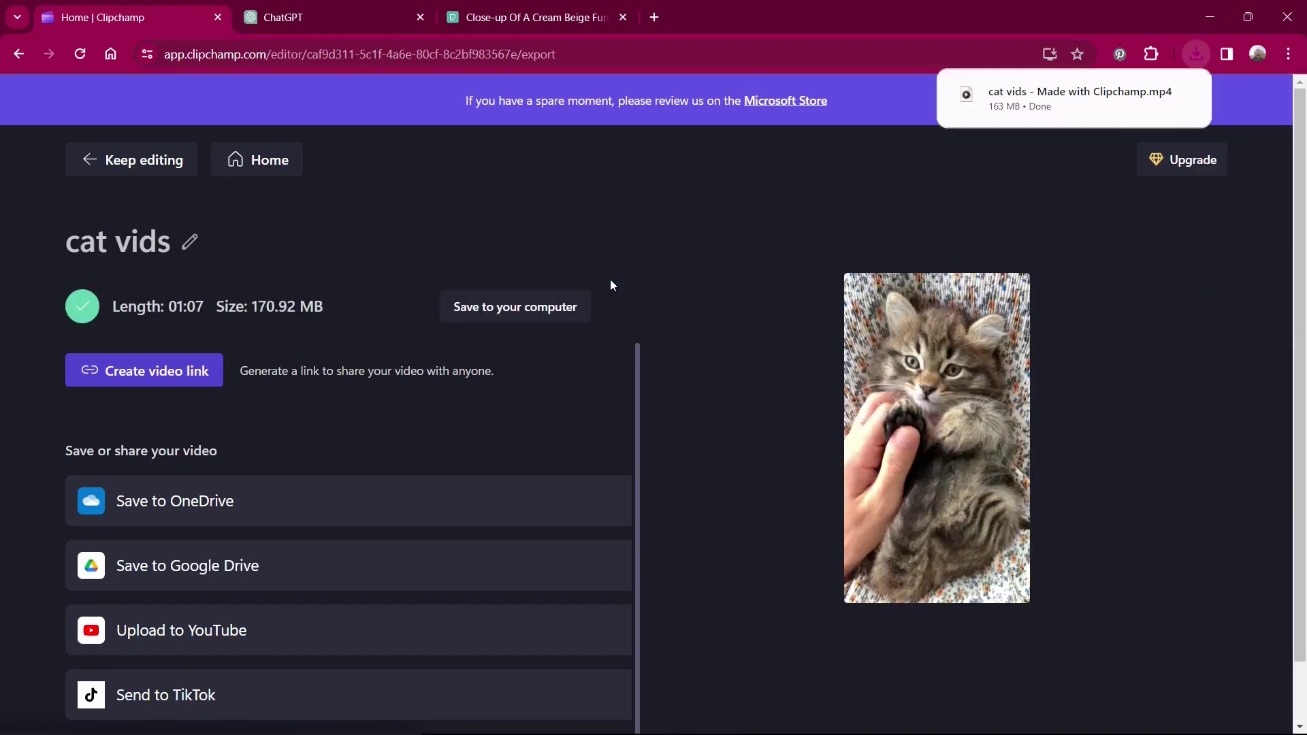
# Open the downloaded cat vids MP4 in Media Player, watch its opening seconds, pause it, and return to the Clipchamp export page.
pyautogui.moveTo(1081, 102)
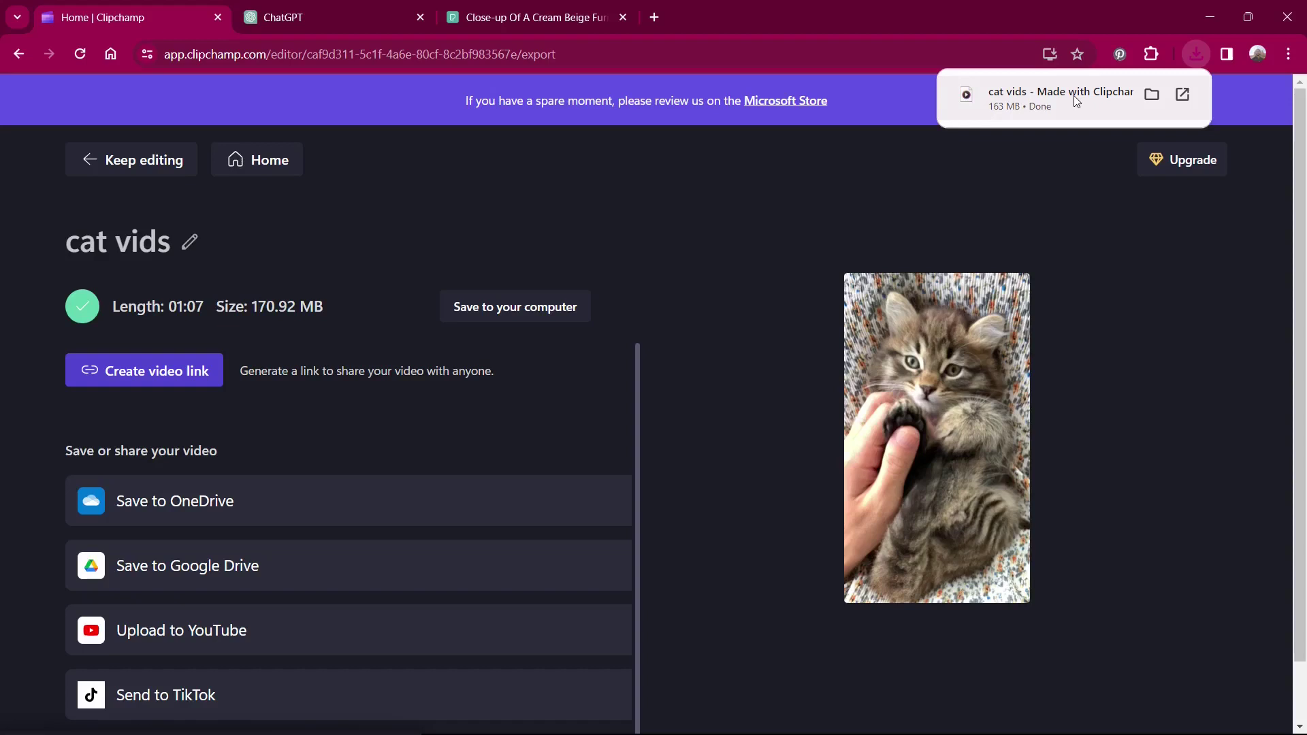
pyautogui.click(1077, 100)
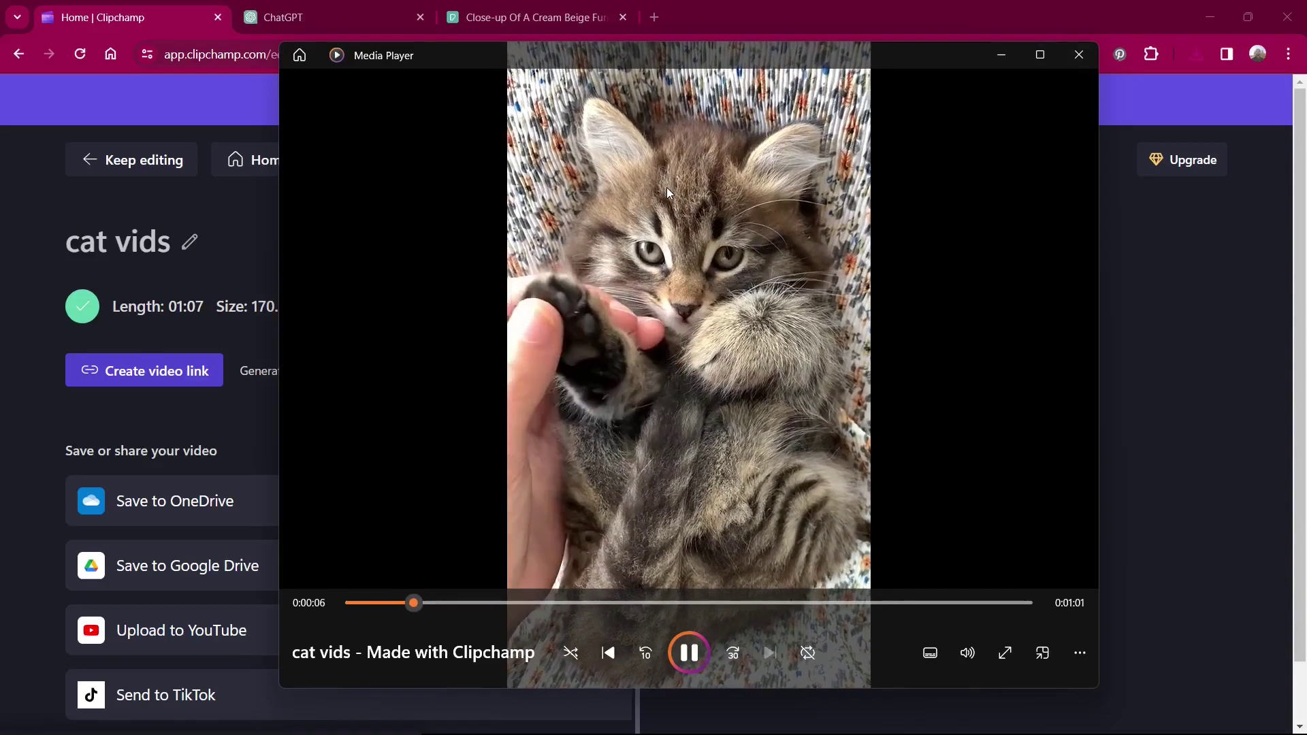
pyautogui.click(689, 653)
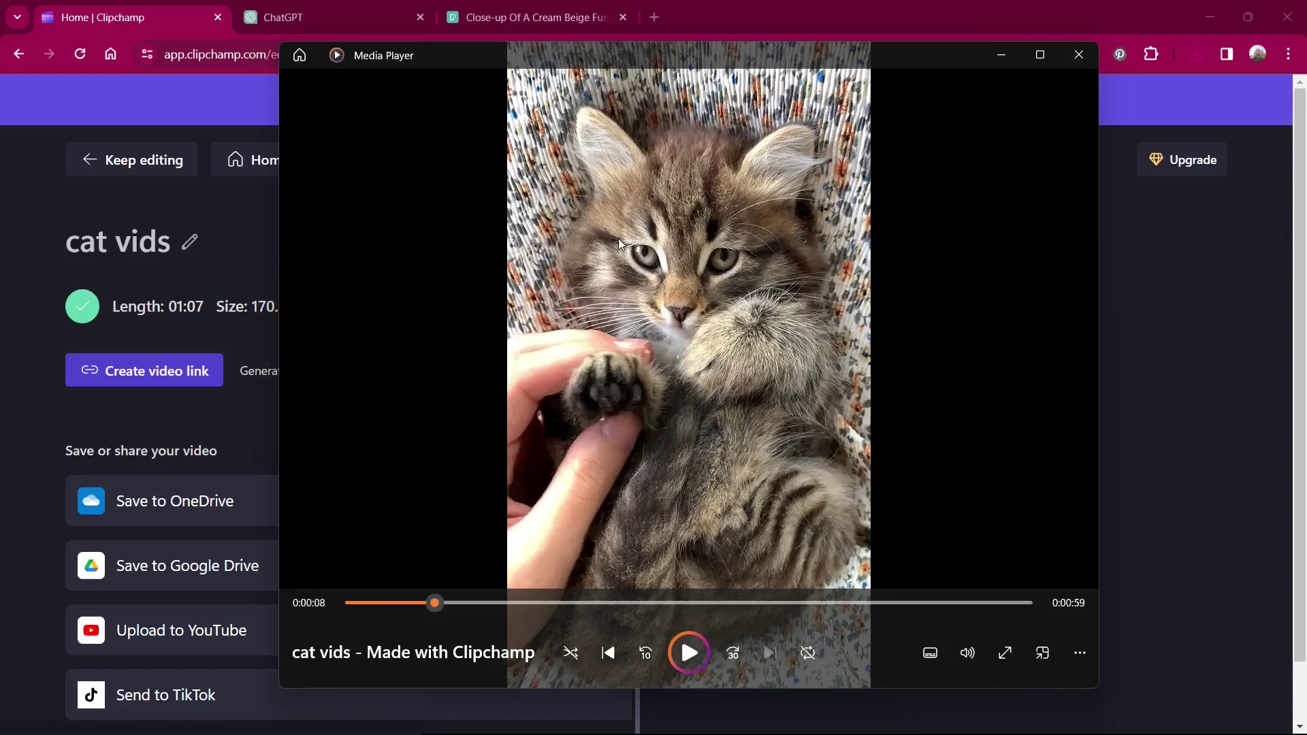
pyautogui.click(95, 26)
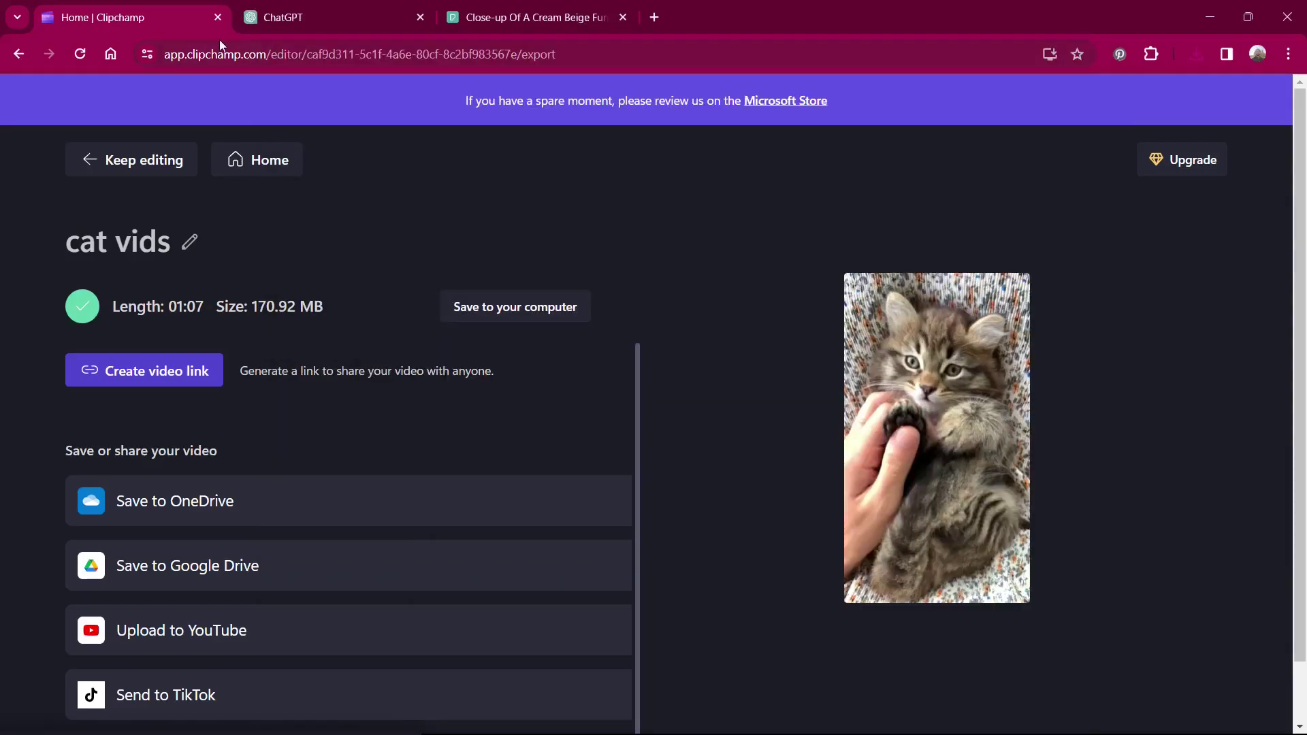